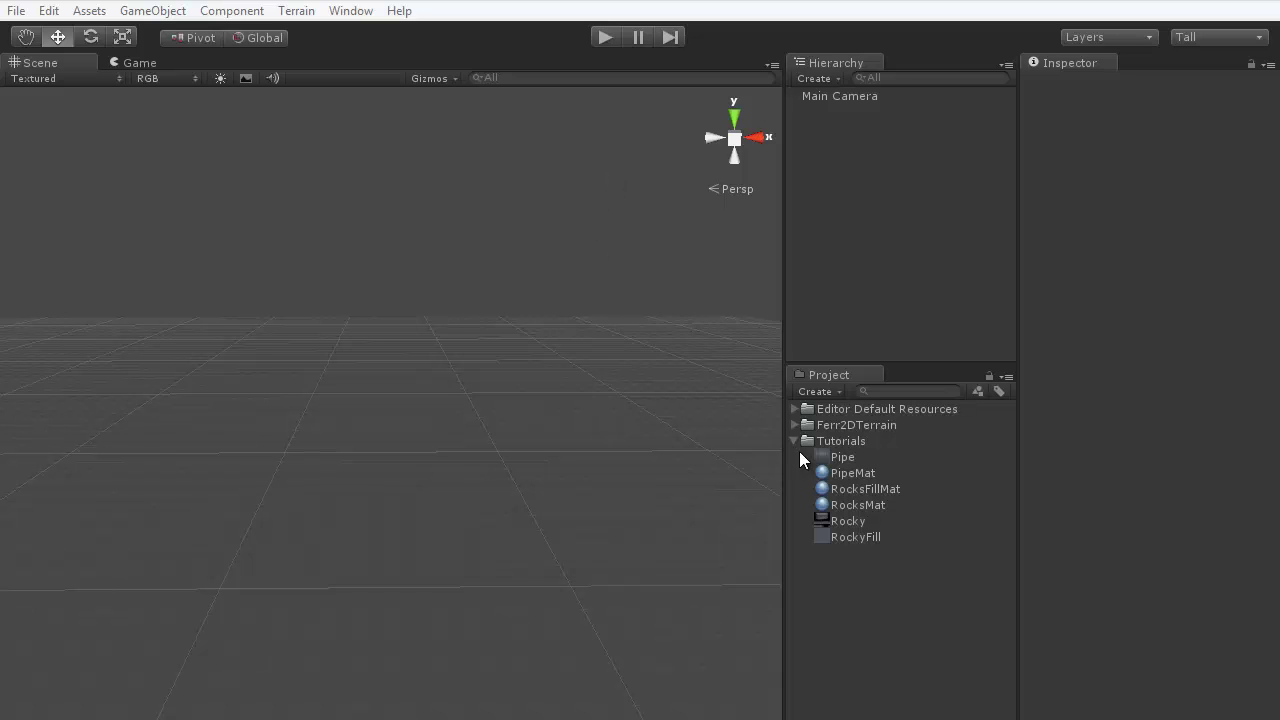
Create a new Ferr2D terrain material asset
left_click(150, 11)
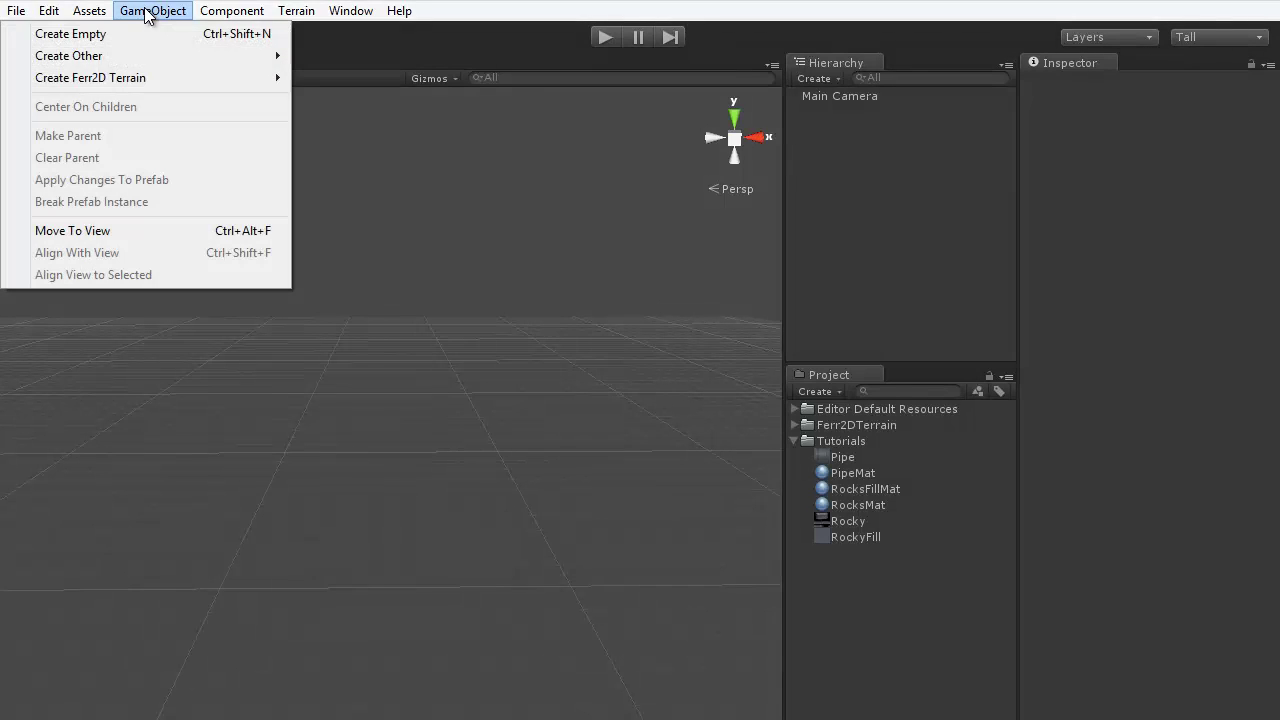
mouse_move(178, 76)
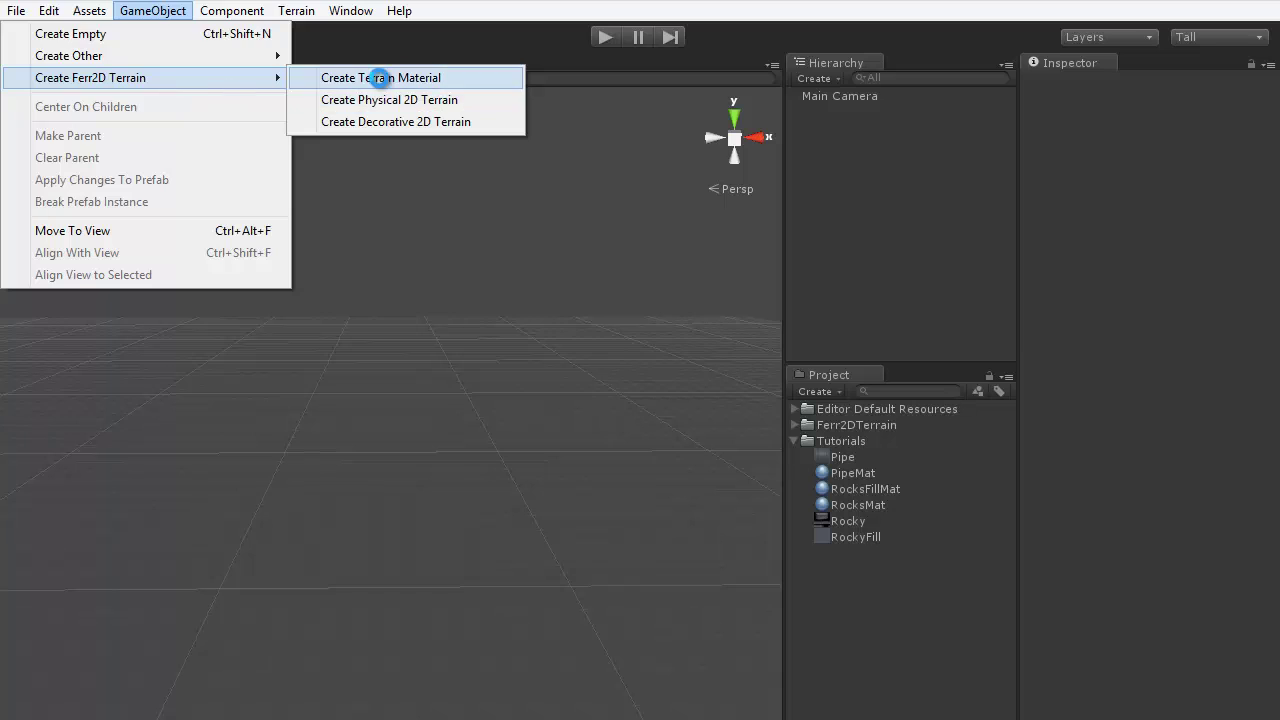
left_click(379, 78)
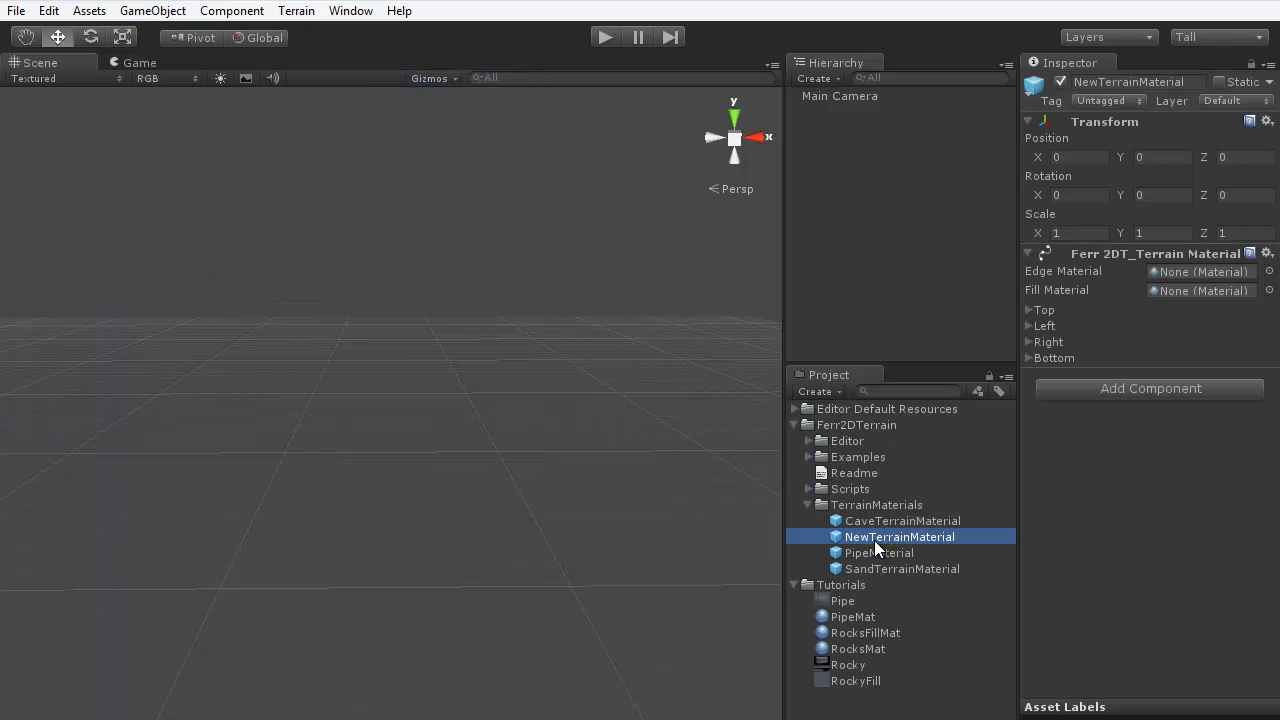
Move the new terrain material into the Tutorials folder, rename it RockyTerrainMaterial and collapse the Ferr2DTerrain folder
left_click_drag(878, 538, 850, 586)
left_click(879, 585)
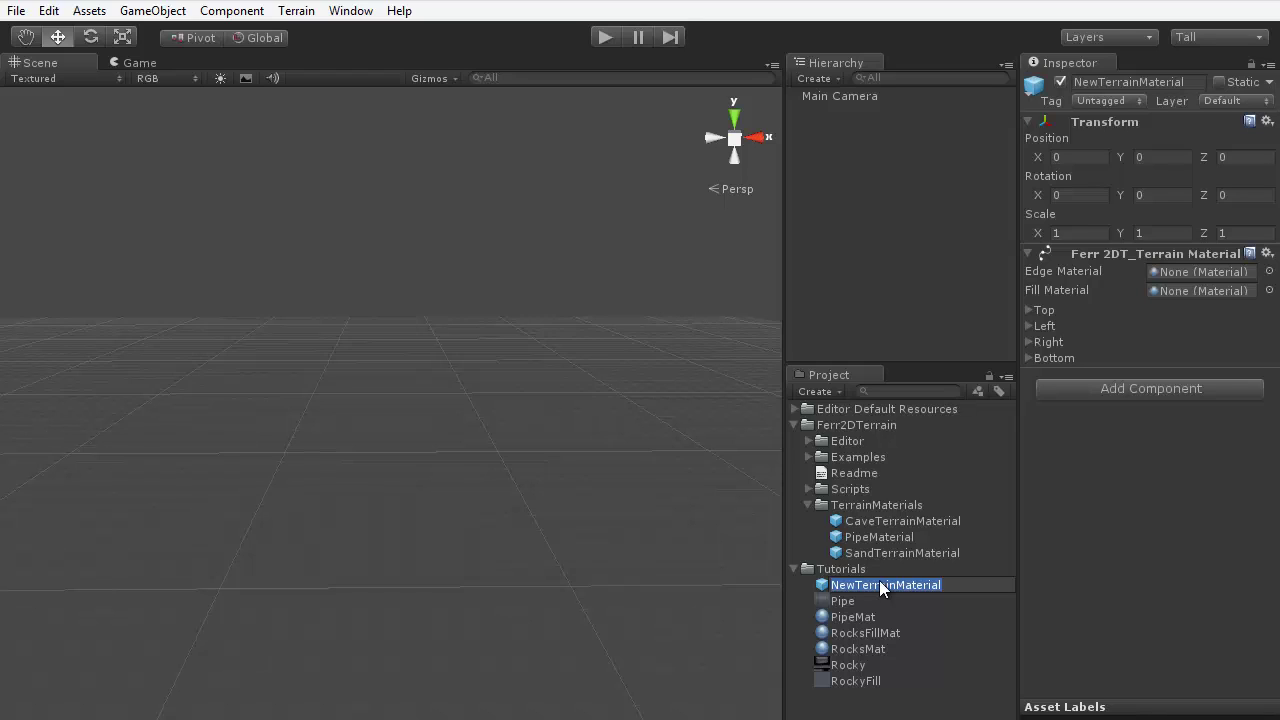
type("RockyTerrainMaterial")
key("Return")
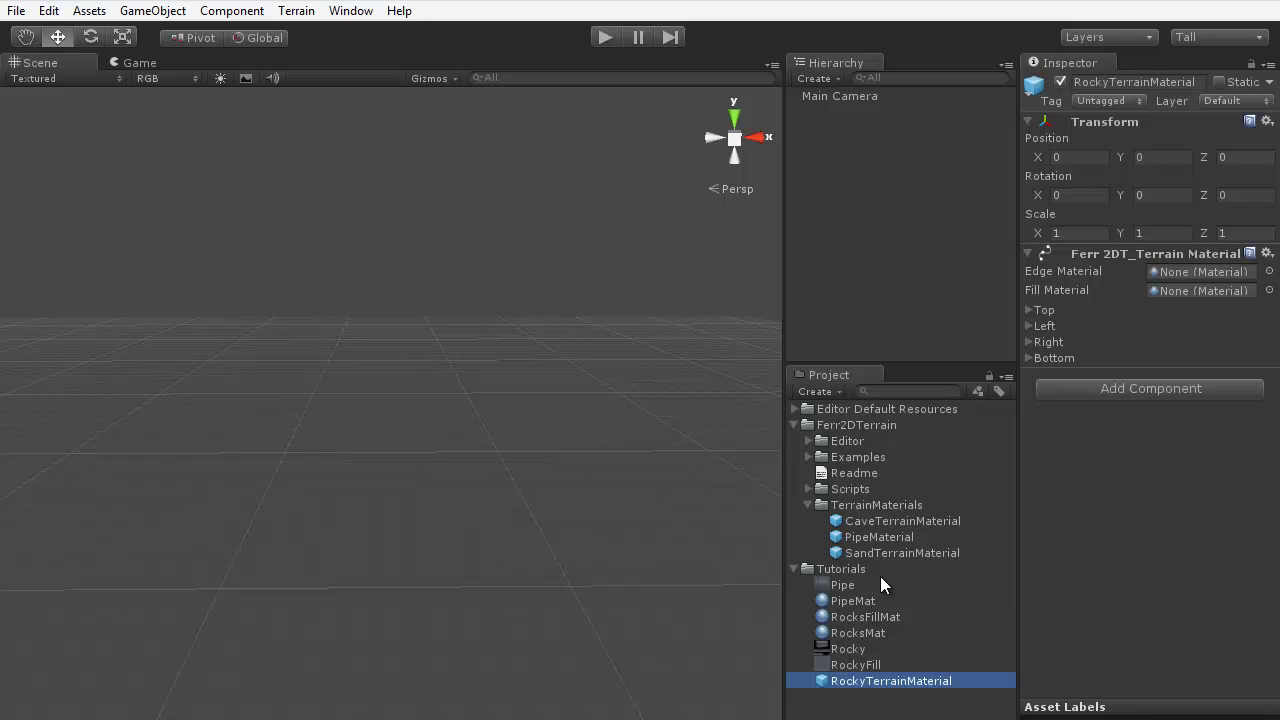
left_click(794, 424)
Create a decorative 2D terrain that uses RockyTerrainMaterial
left_click(150, 11)
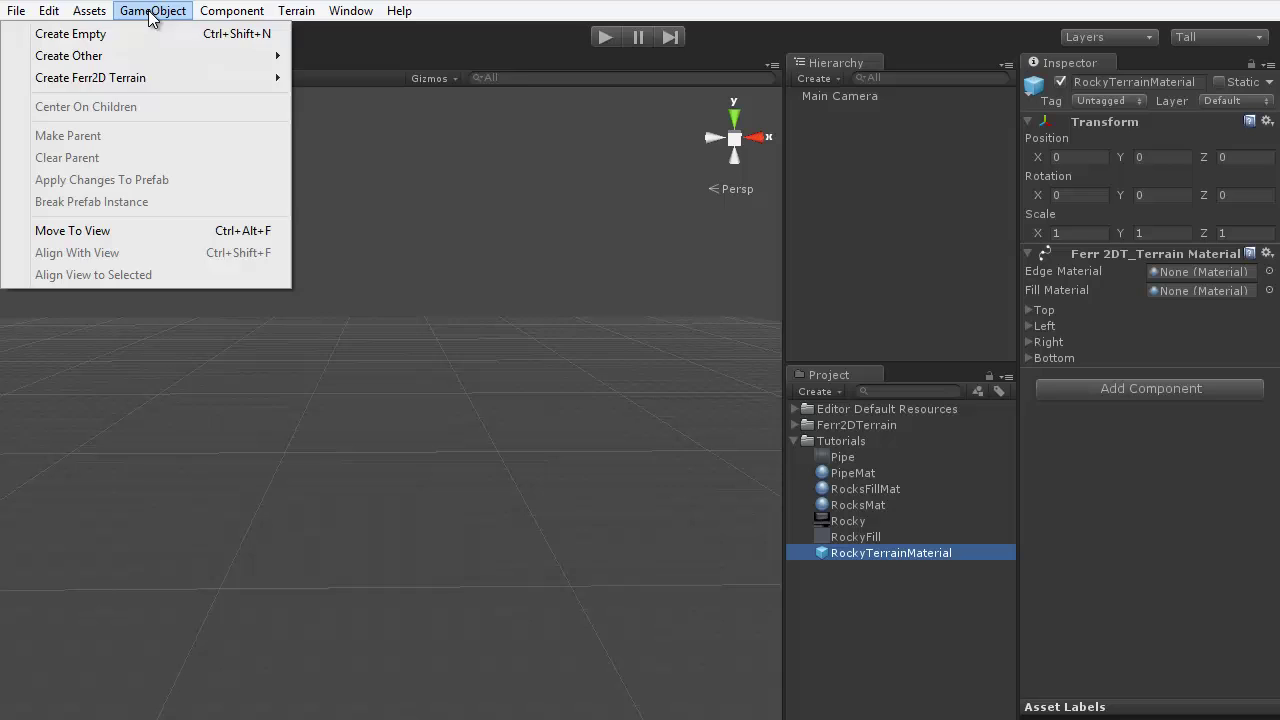
mouse_move(122, 80)
left_click(368, 123)
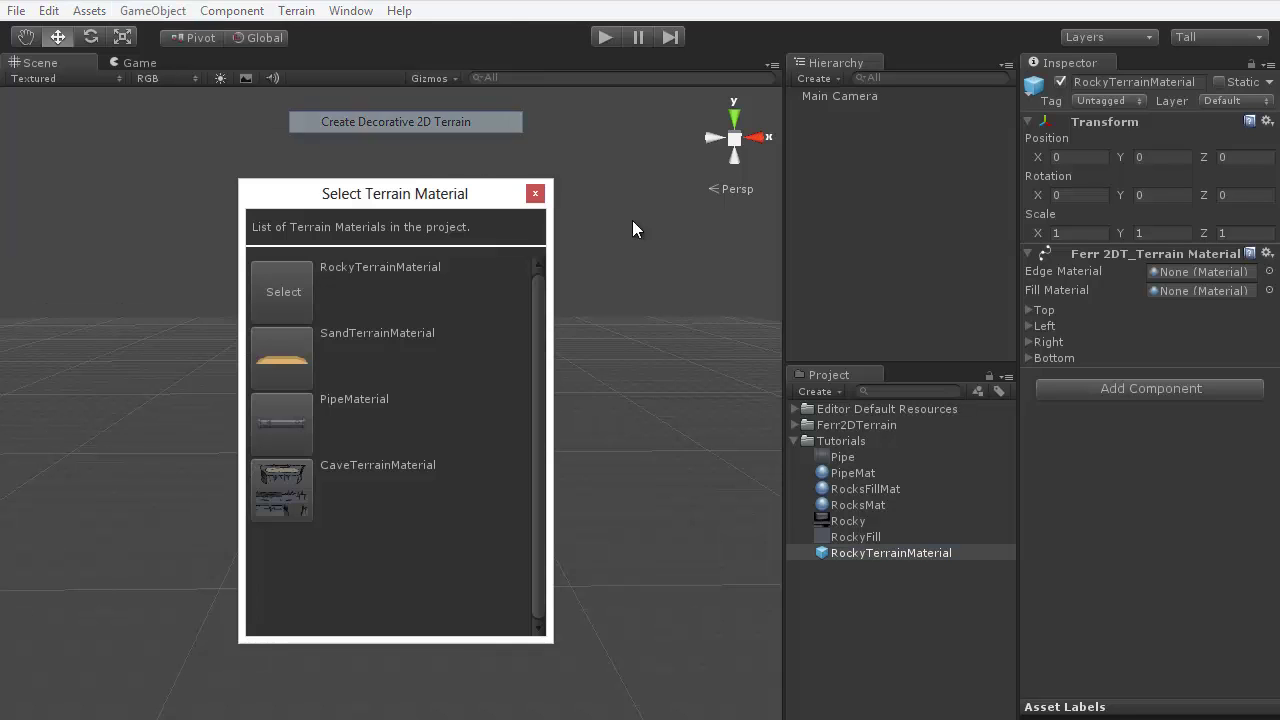
left_click(290, 289)
Add two lower corner points below the ends of the terrain path and set the path to Closed, forming a rectangle
left_click_drag(353, 210, 356, 250, "alt")
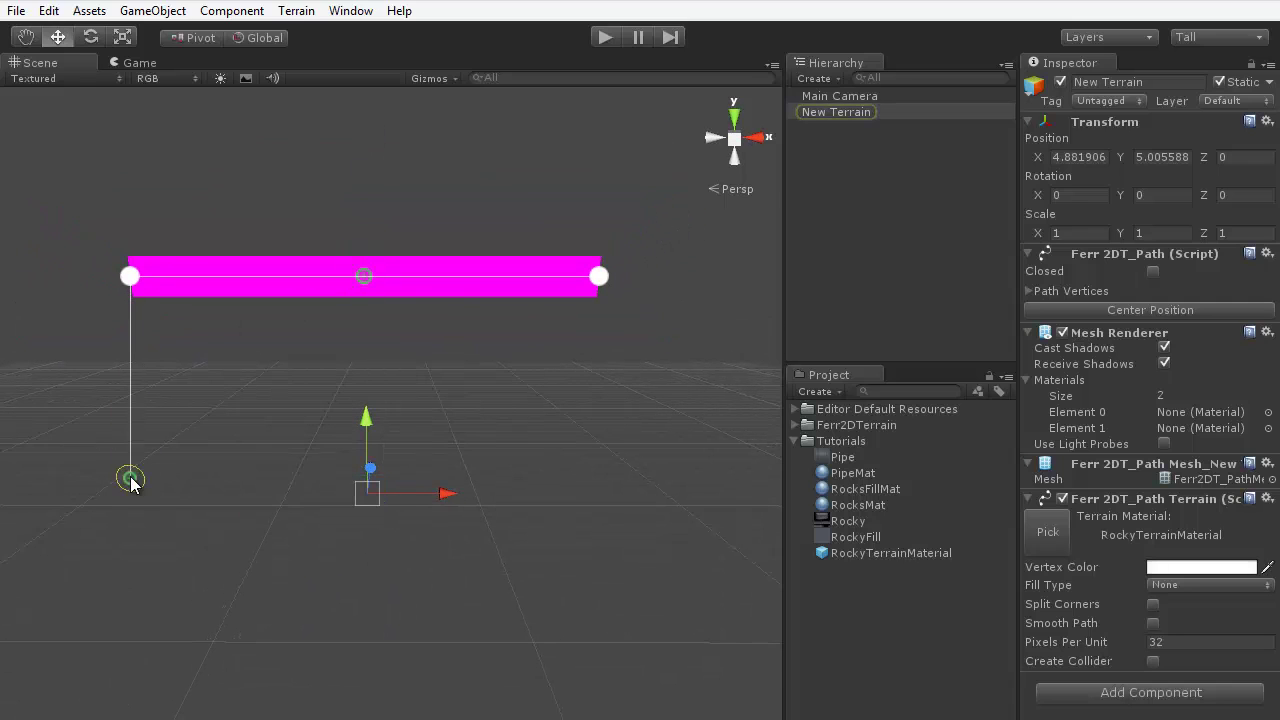
left_click(140, 500)
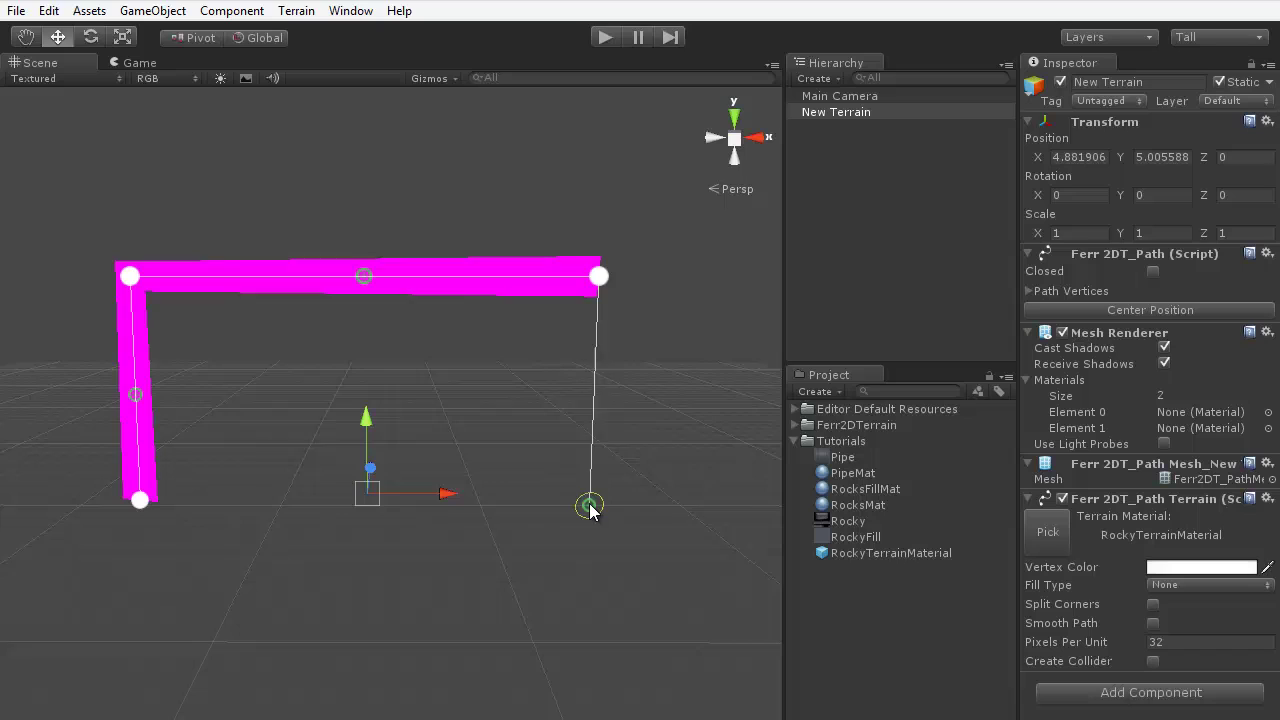
left_click(588, 505)
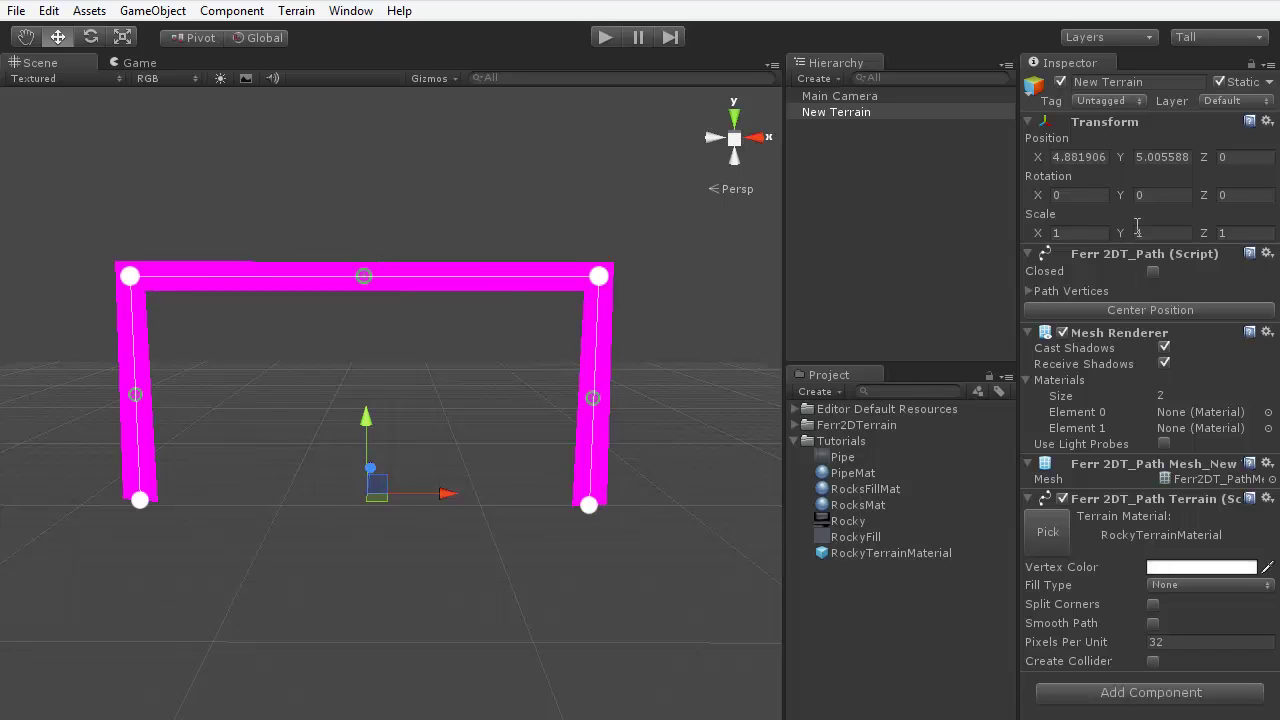
left_click(1153, 271)
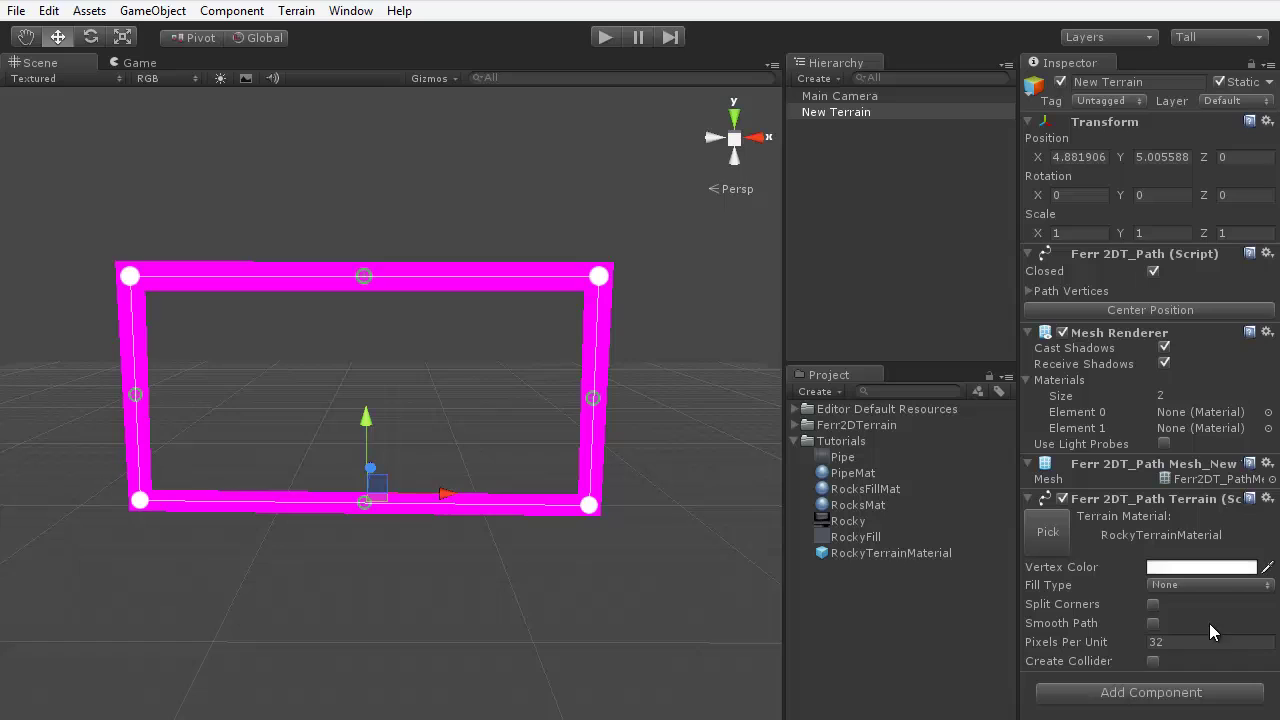
Look through the terrain's fill type options and enable Split Corners
left_click(1223, 587)
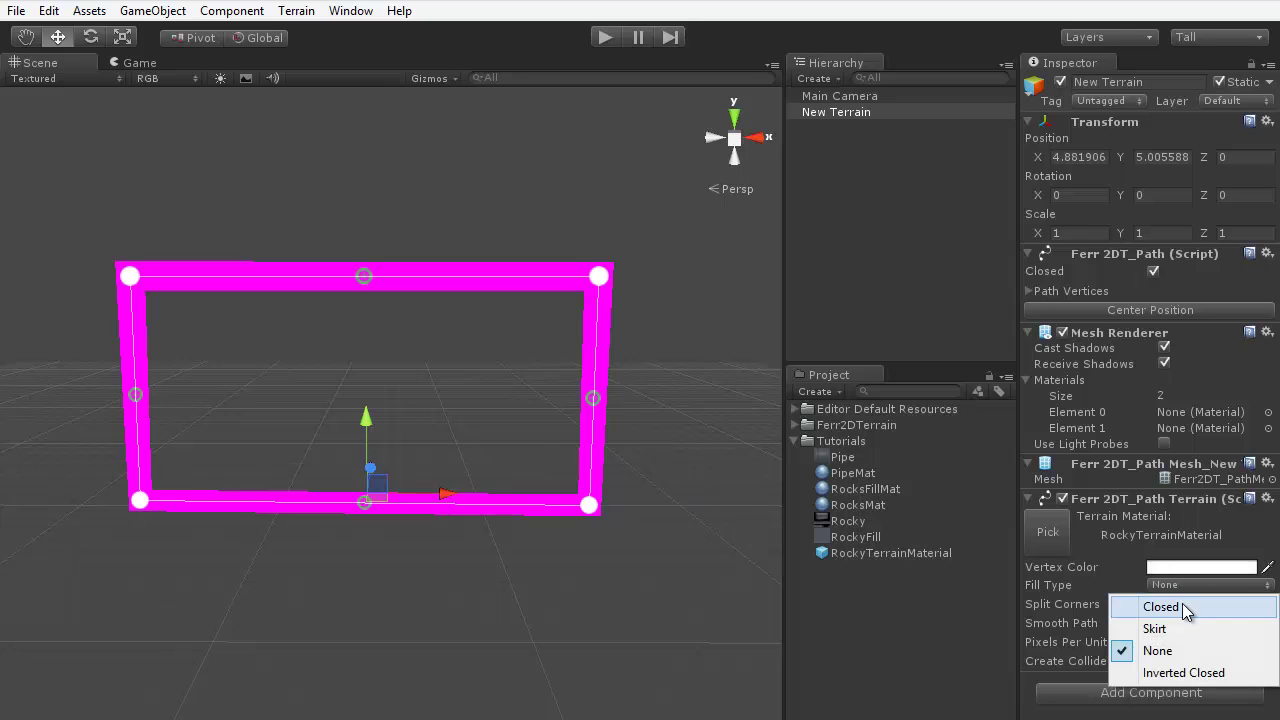
left_click(1182, 603)
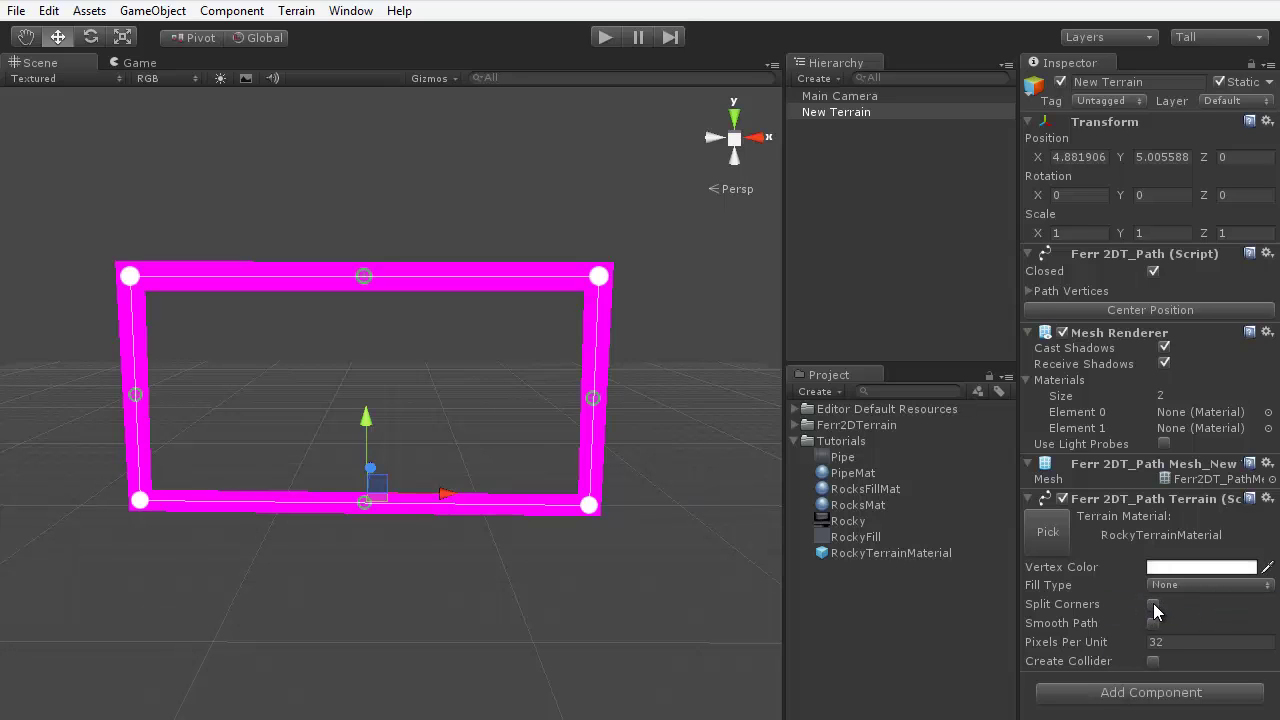
left_click(1154, 606)
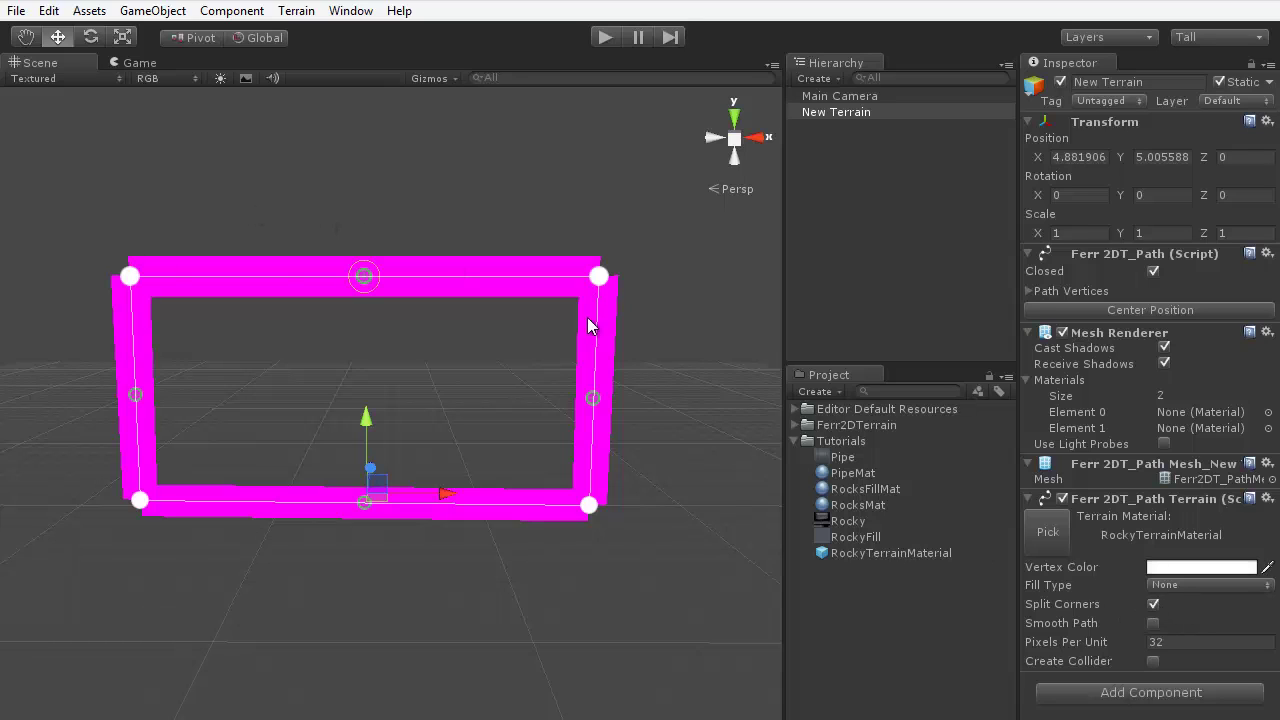
Examine RockyTerrainMaterial, the Rocky edge texture, the RockyFill texture and the RocksFillMat material
left_click(895, 554)
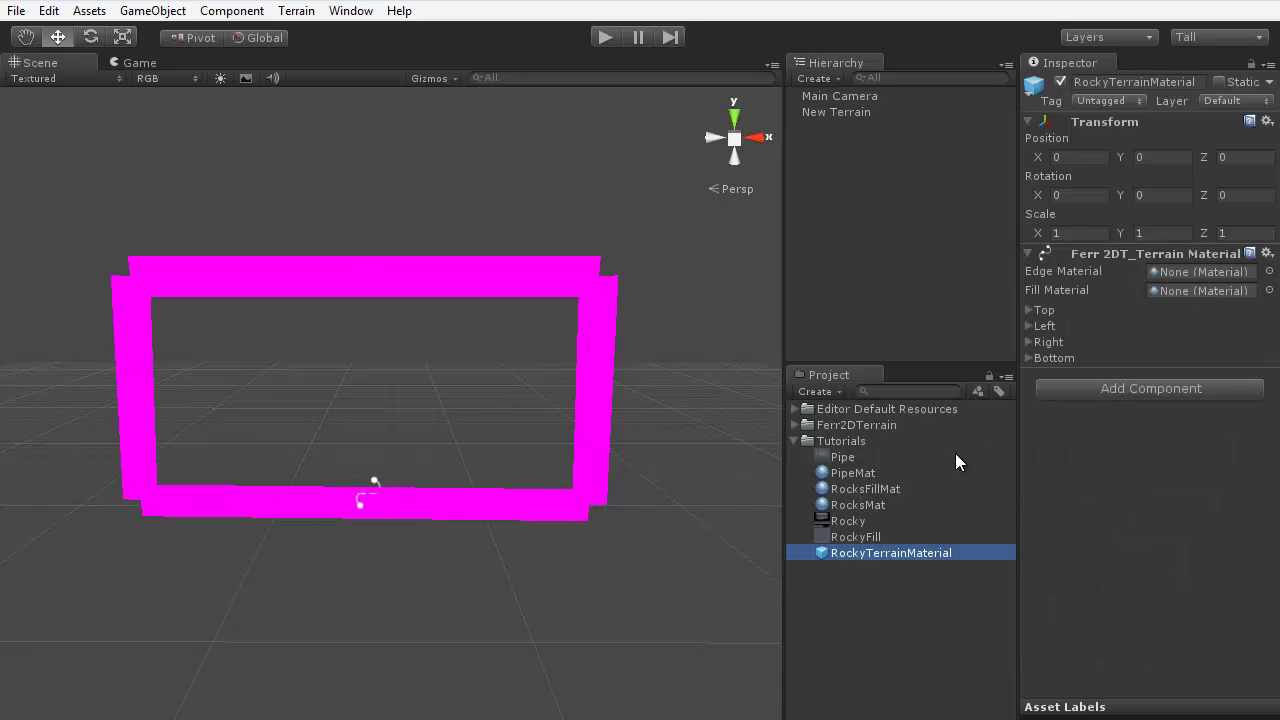
left_click(850, 521)
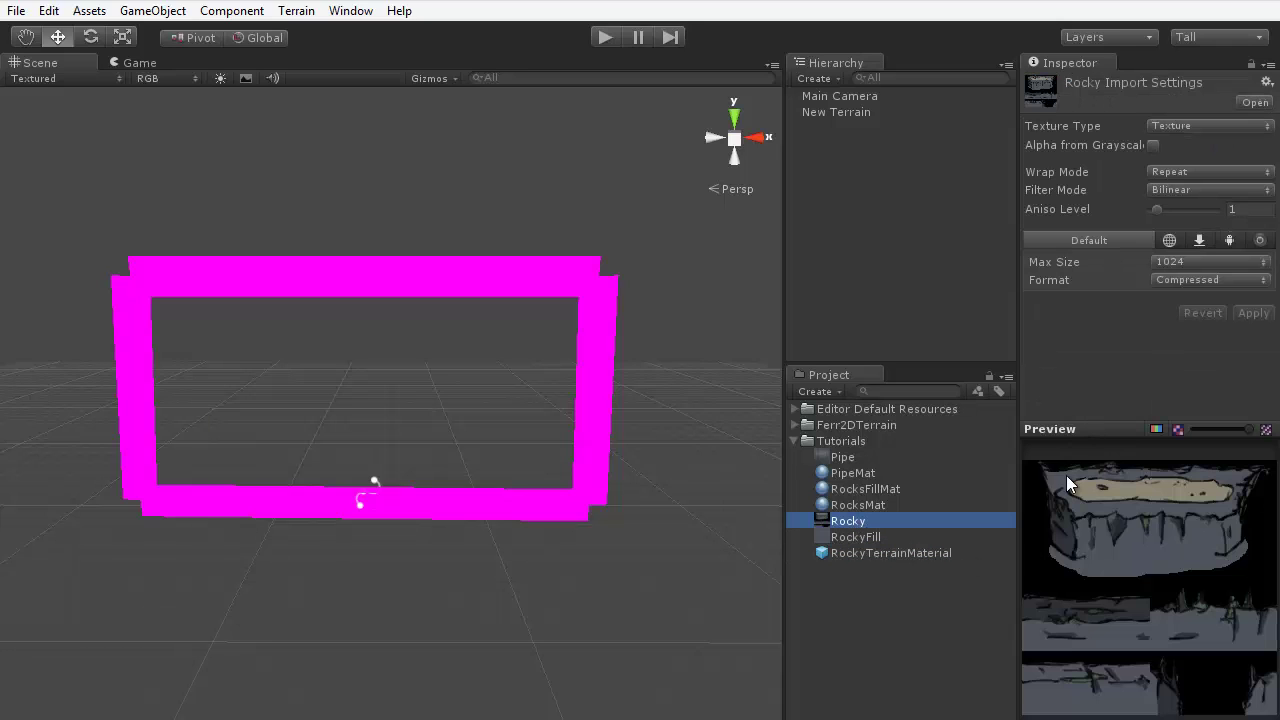
left_click(855, 537)
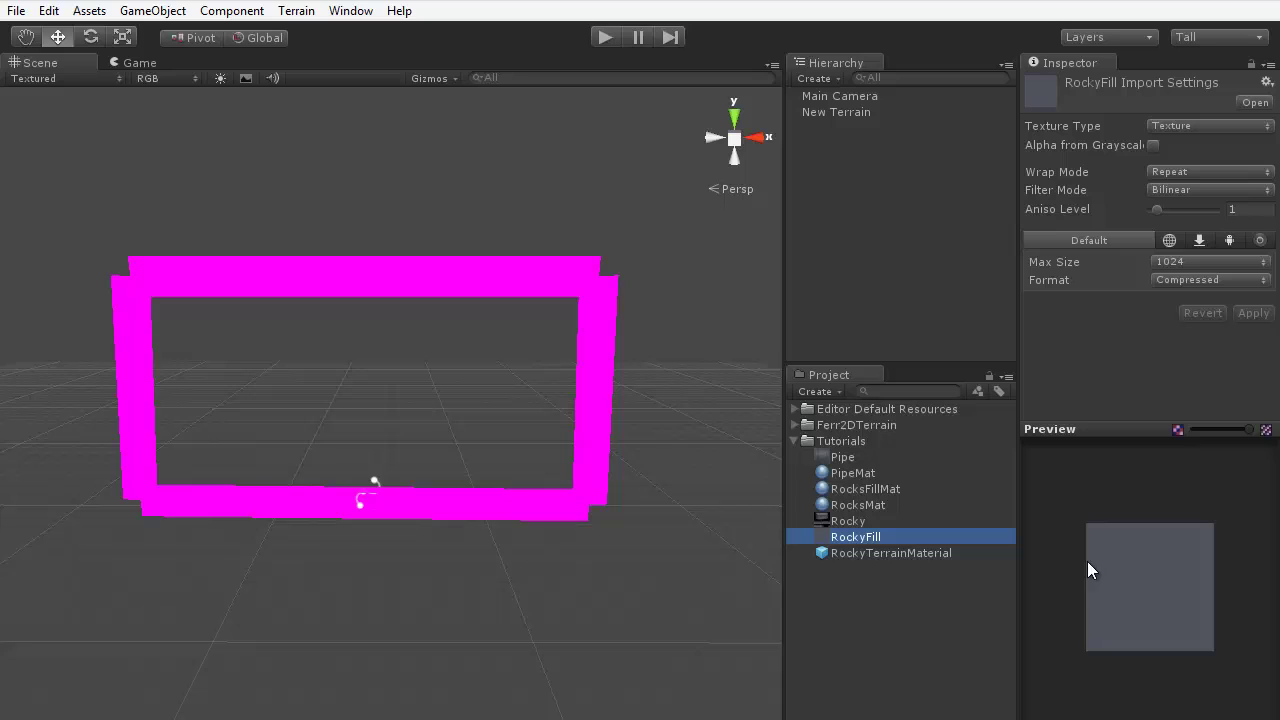
left_click(850, 521)
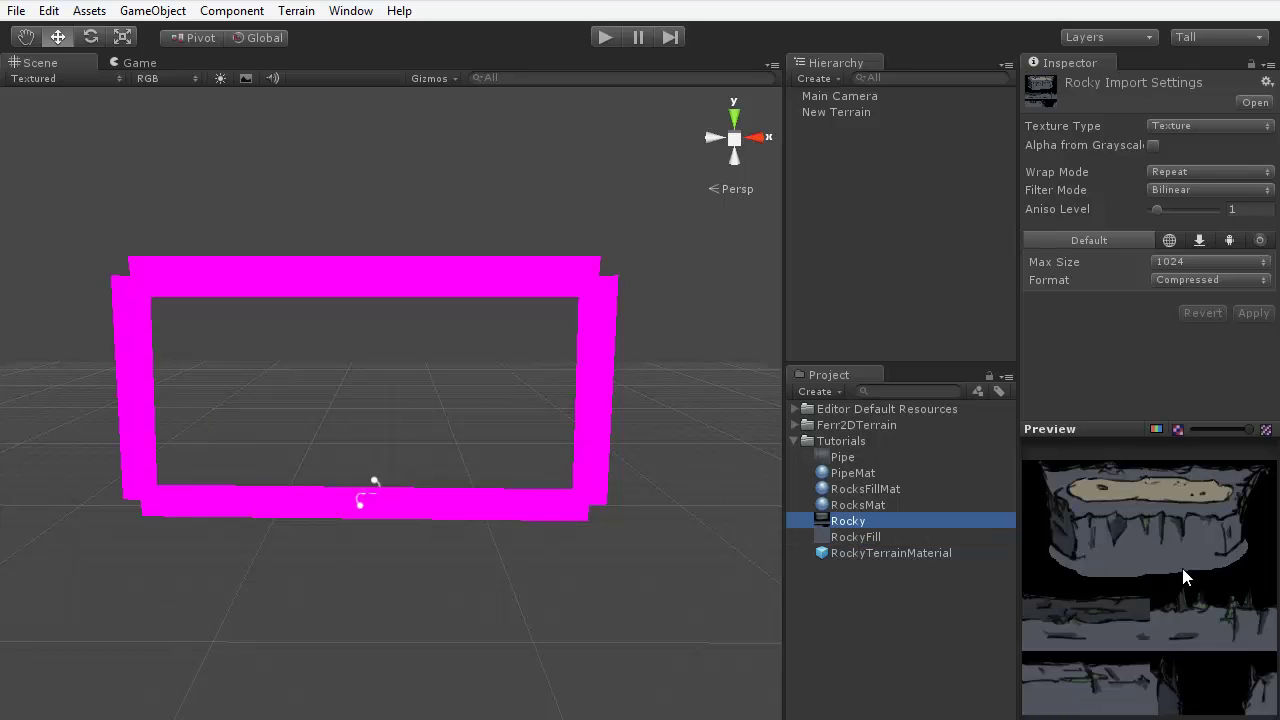
left_click(872, 540)
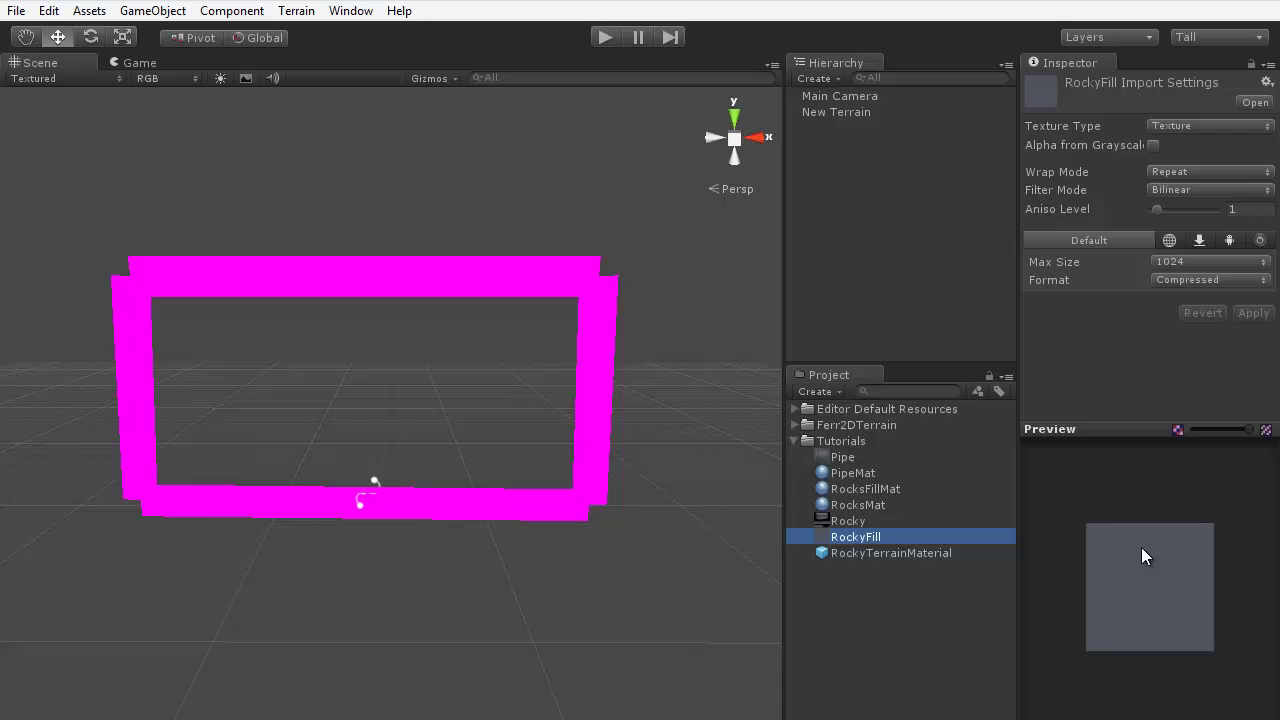
left_click(878, 522)
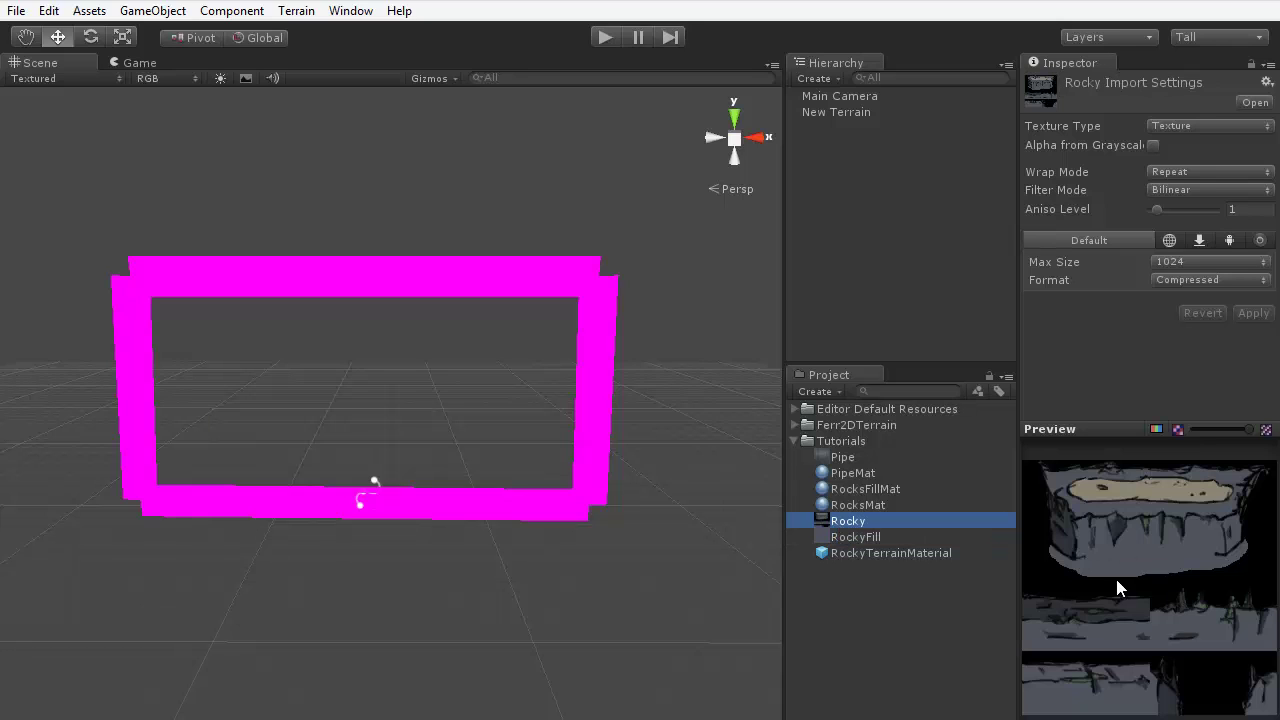
left_click(874, 490)
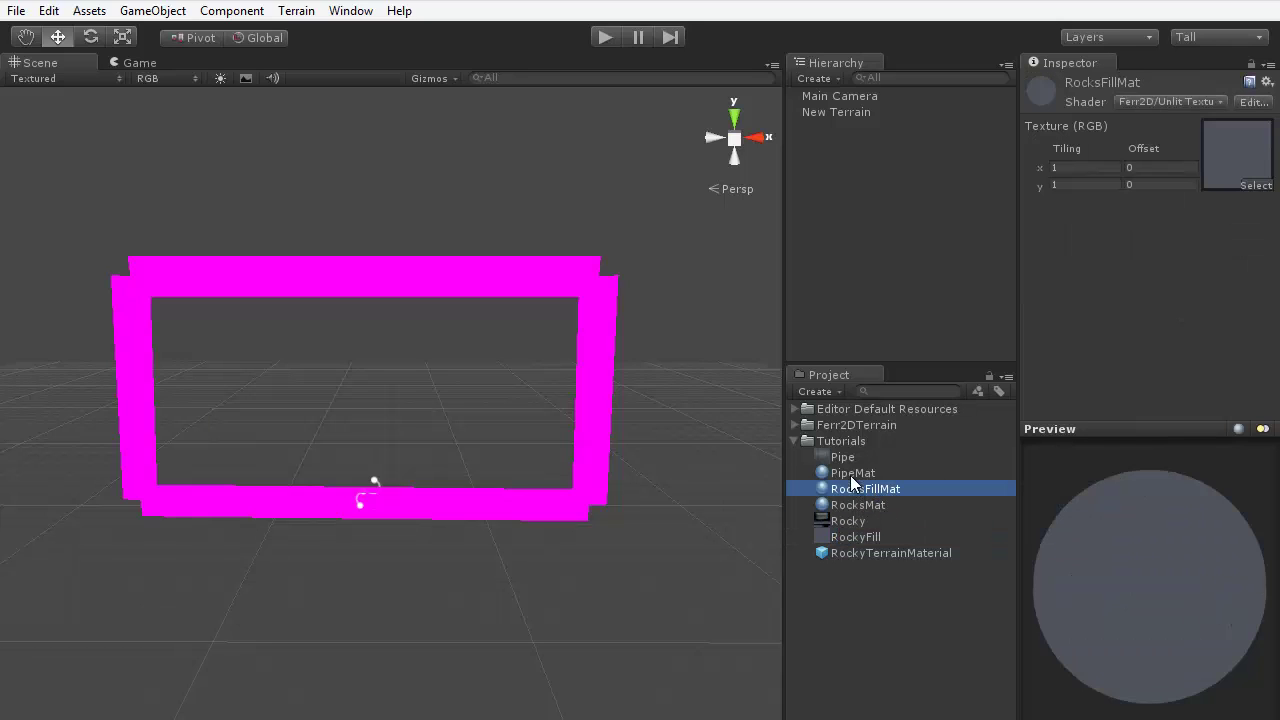
Assign RocksFillMat as the fill material and RocksMat as the edge material of RockyTerrainMaterial
left_click(868, 550)
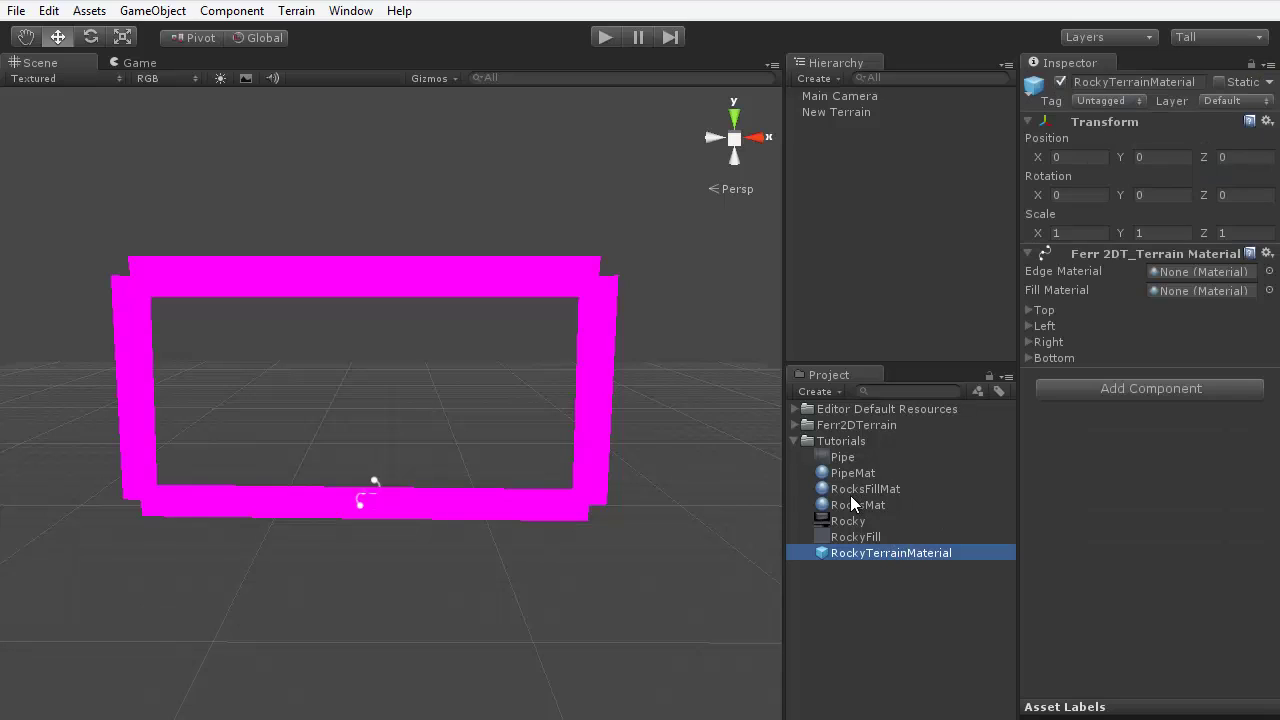
left_click_drag(851, 491, 1175, 289)
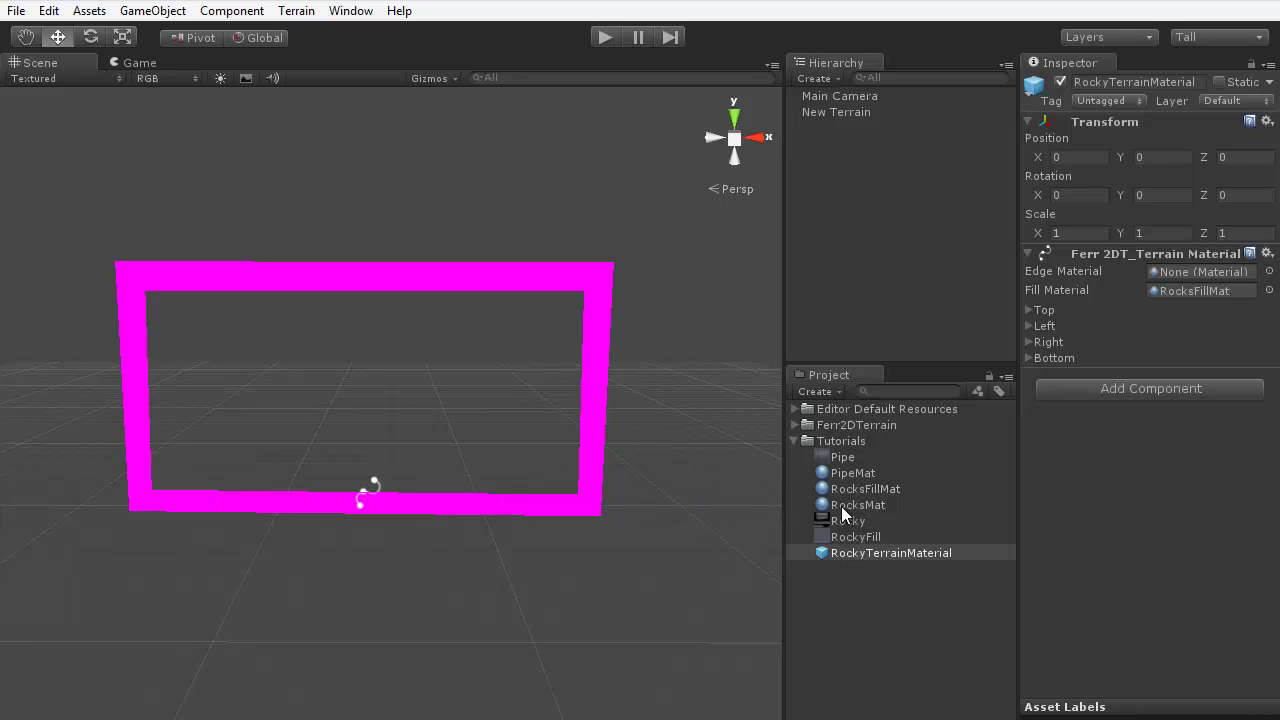
left_click_drag(852, 506, 1160, 273)
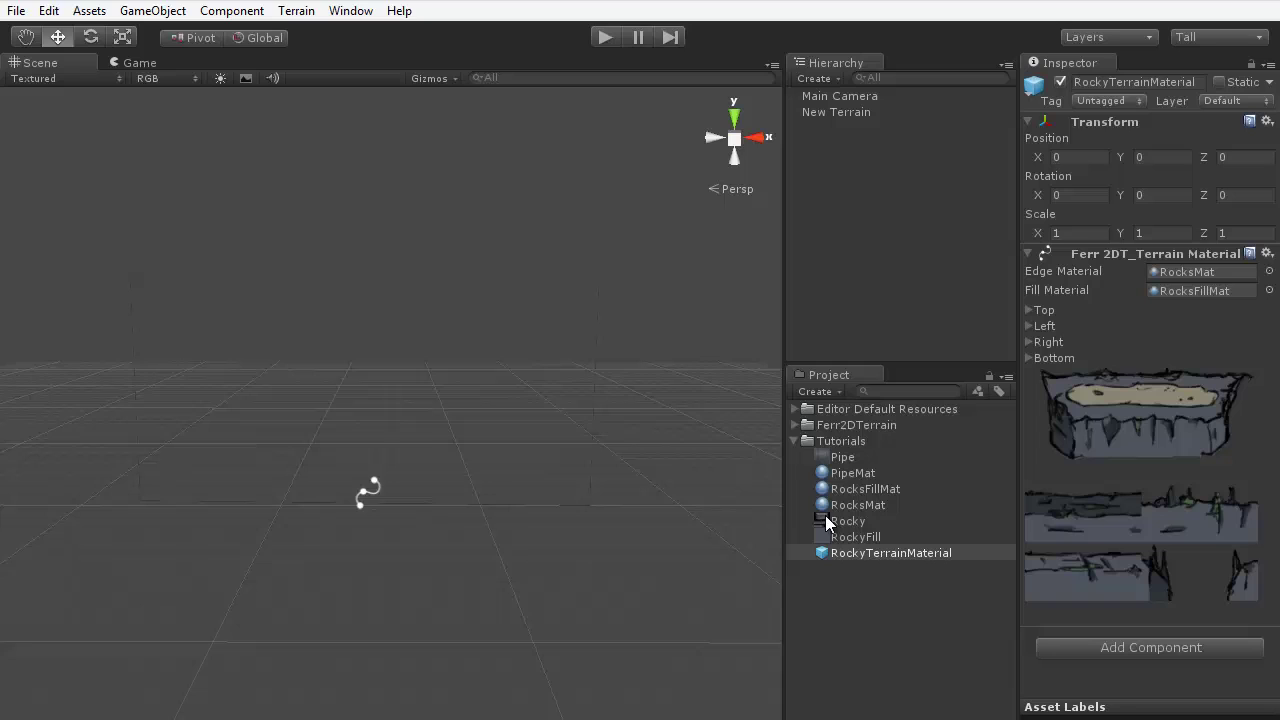
Define the Top edge's left cap in RockyTerrainMaterial with X 0, Y 1, width 64 and height 105
left_click(1029, 310)
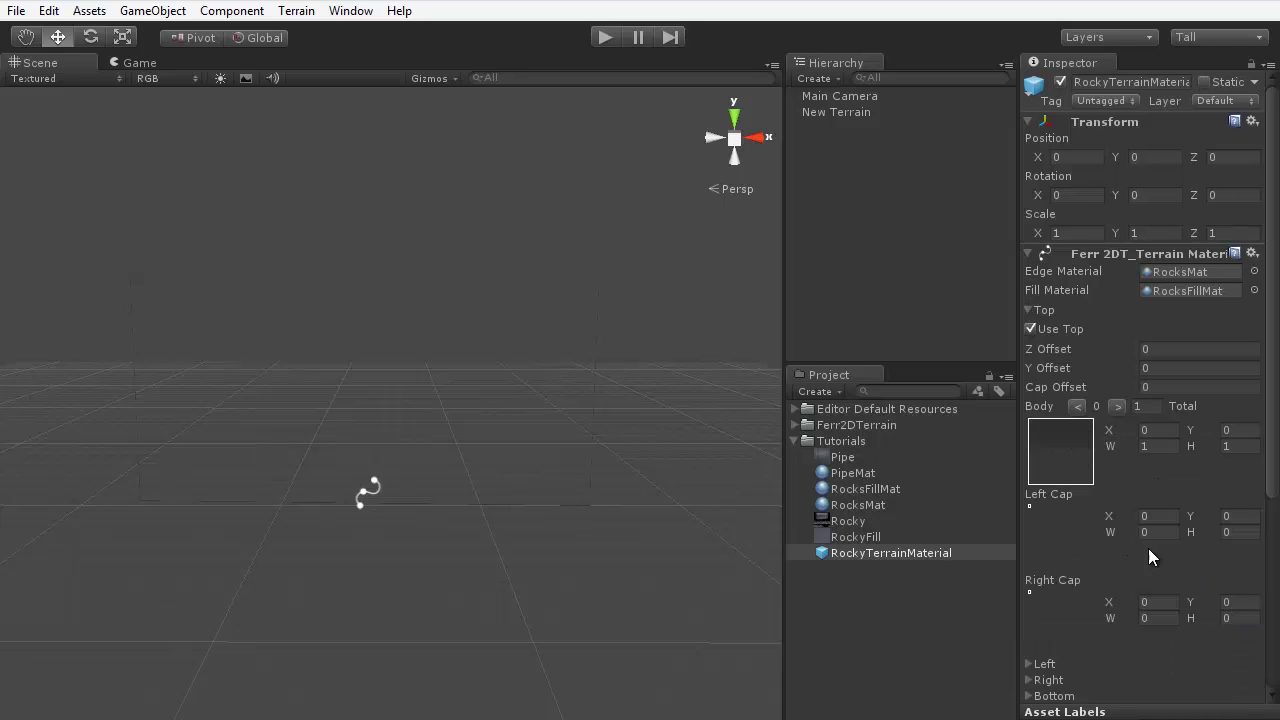
scroll(1170, 520, "down", 5)
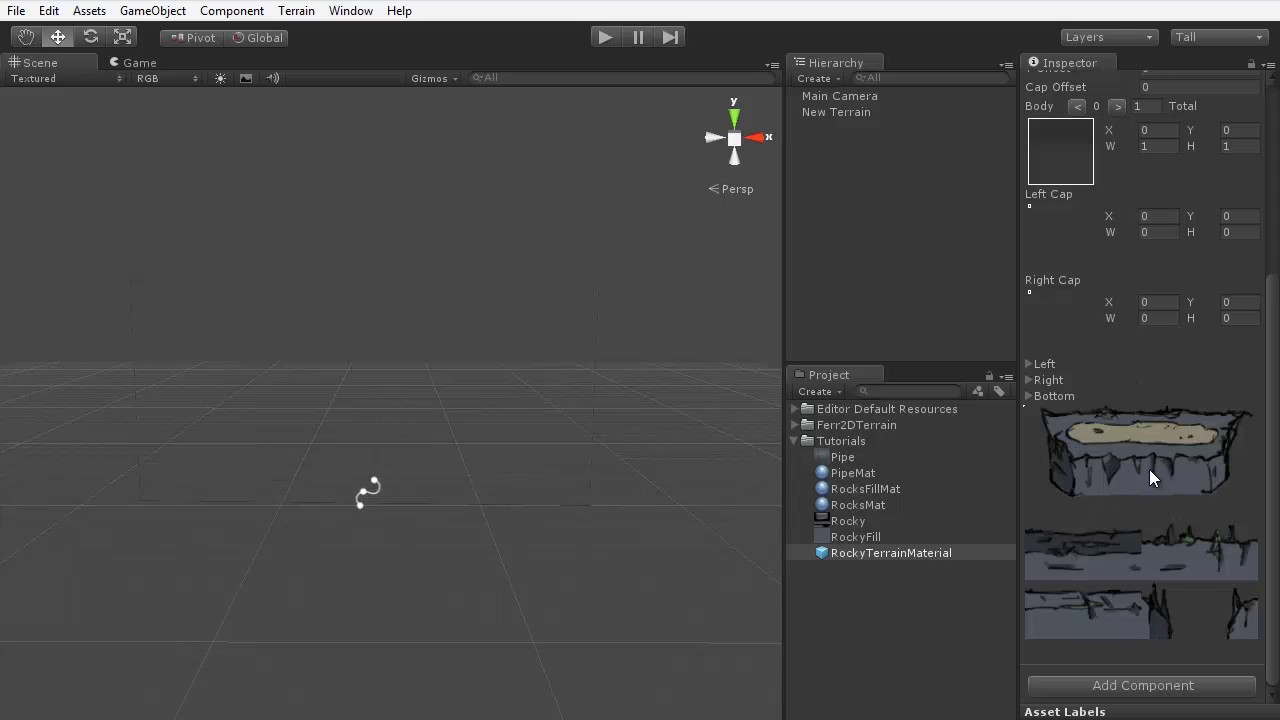
scroll(1141, 262, "up", 1)
left_click(1155, 276)
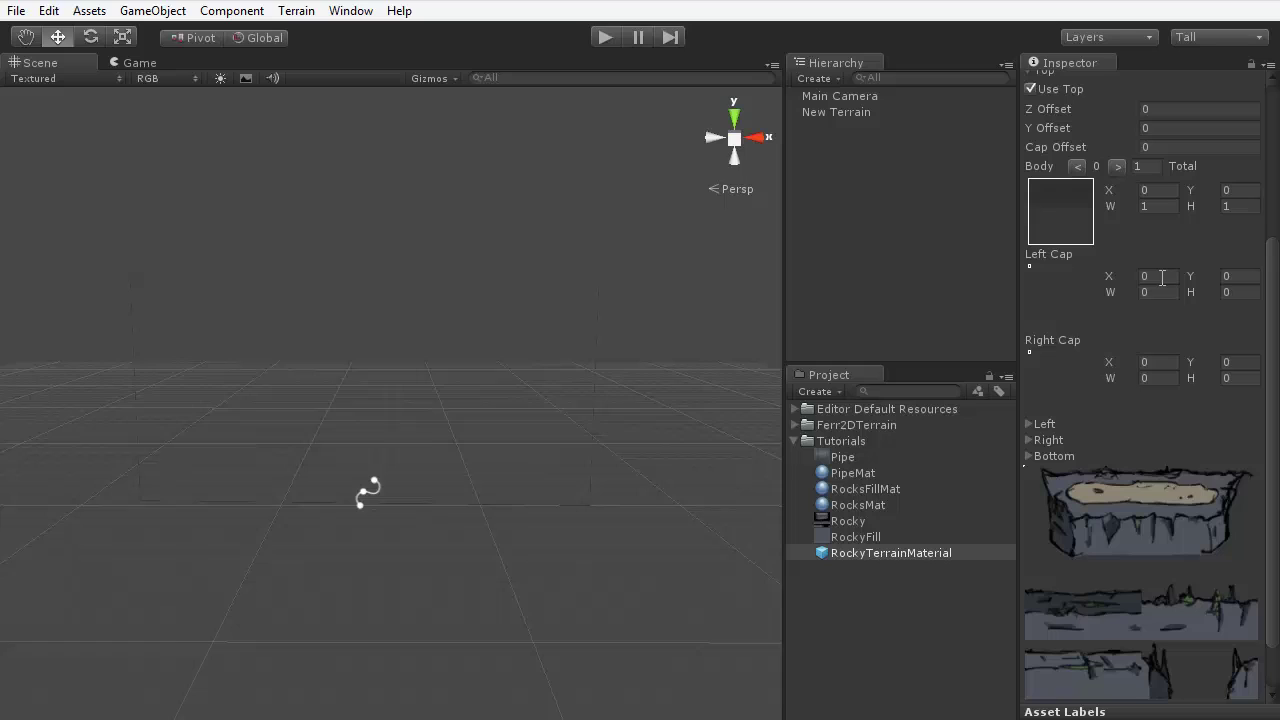
left_click_drag(1136, 277, 1105, 277)
left_click(1244, 277)
type("1")
left_click_drag(1163, 291, 1064, 296)
type("64")
key("Tab")
type("105")
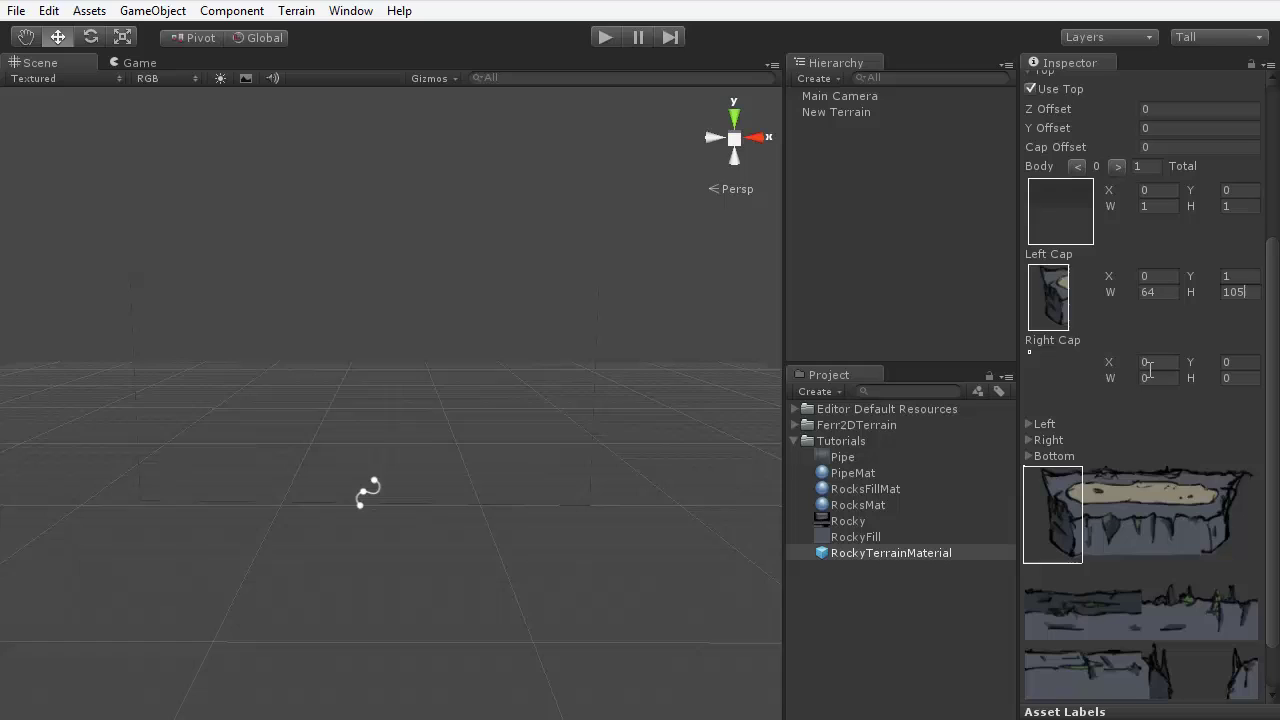
Define the Top edge's right cap with X 192, Y 1, width 64 and height 105
left_click(1147, 362)
type("192")
key("Tab")
type("1")
key("Tab")
type("64")
key("Tab")
type("105")
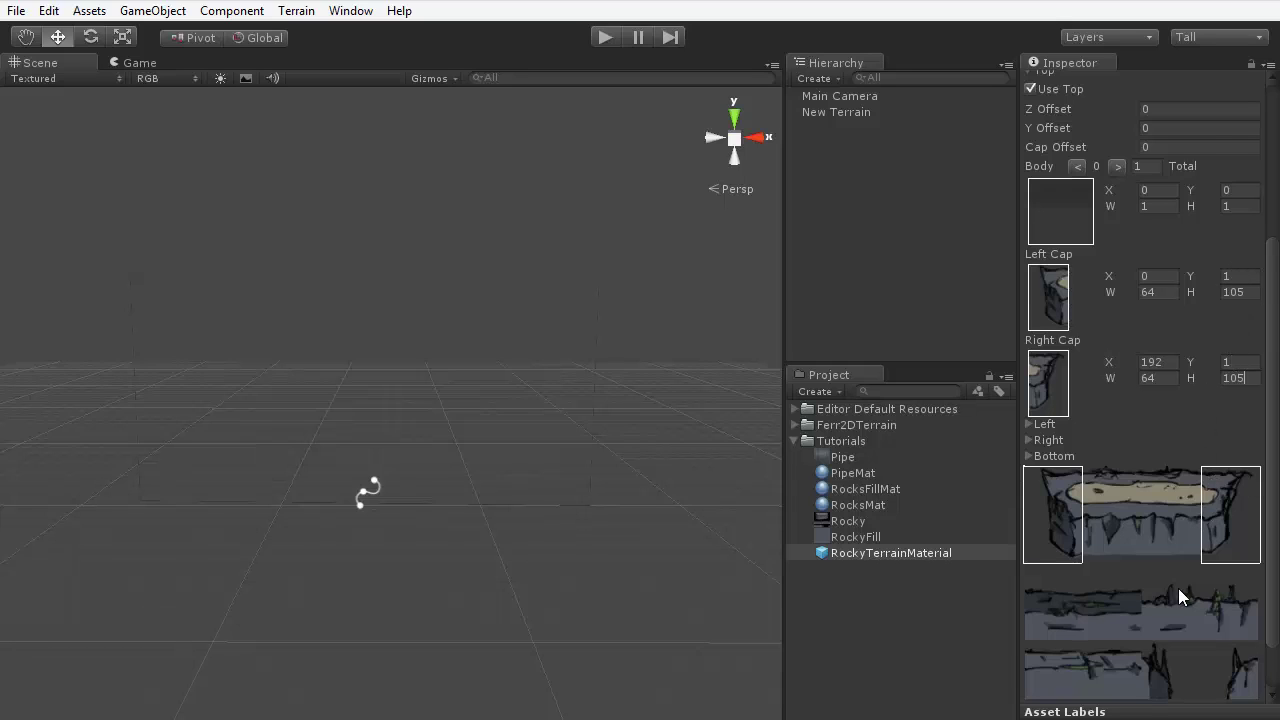
Define the Top edge's first body segment with X 64, Y 1, width 64 and height 105
scroll(1195, 615, "down", 3)
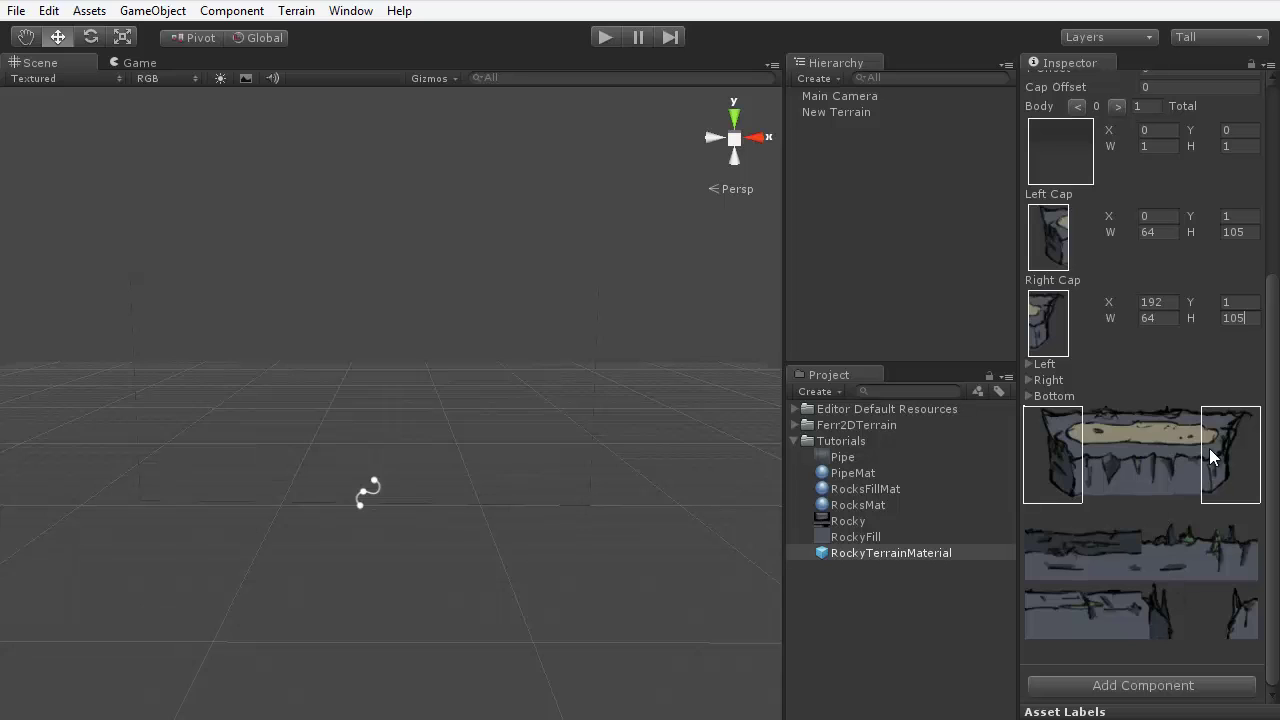
scroll(1071, 428, "up", 5)
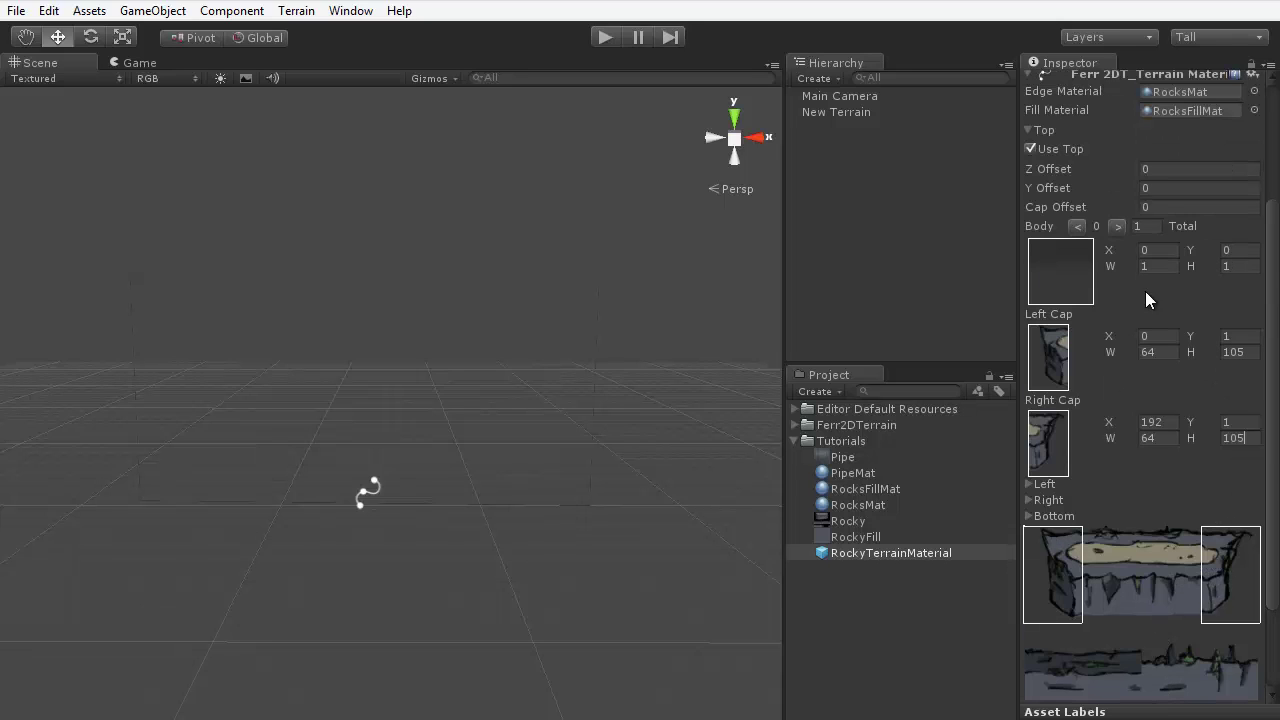
left_click(1163, 250)
type("64")
key("Tab")
type("1")
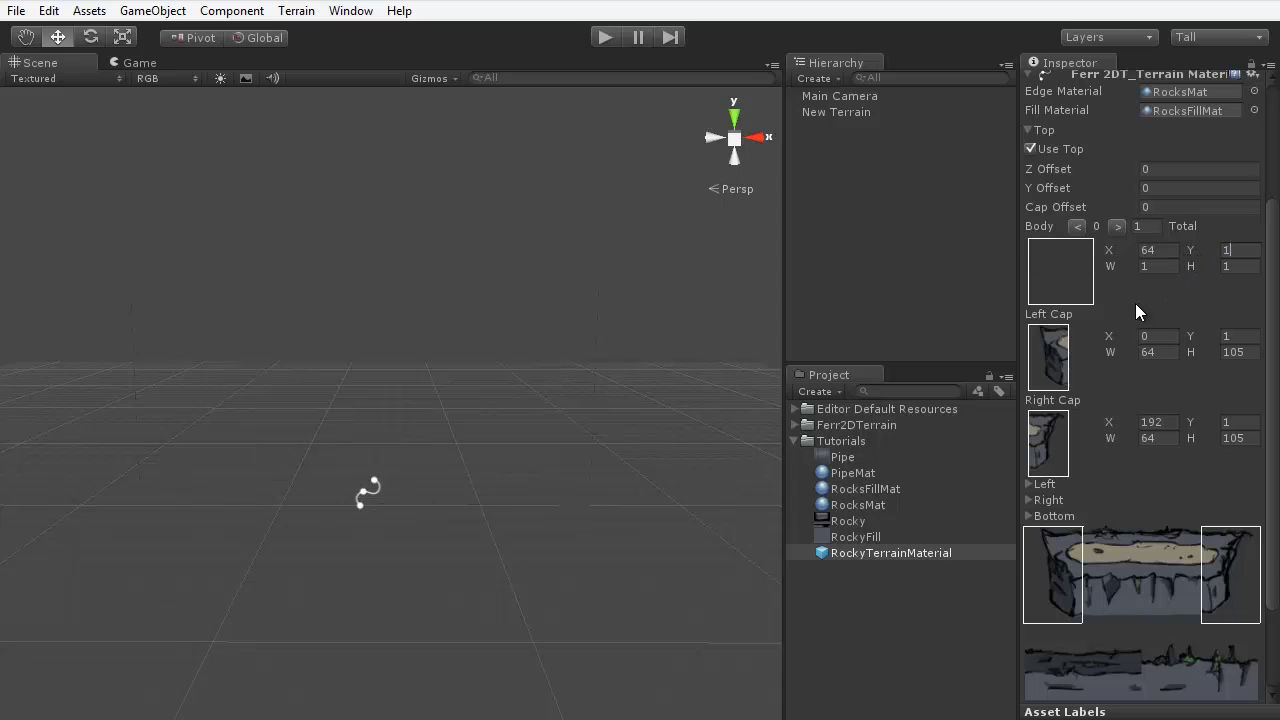
key("Tab")
type("64")
key("Tab")
type("105")
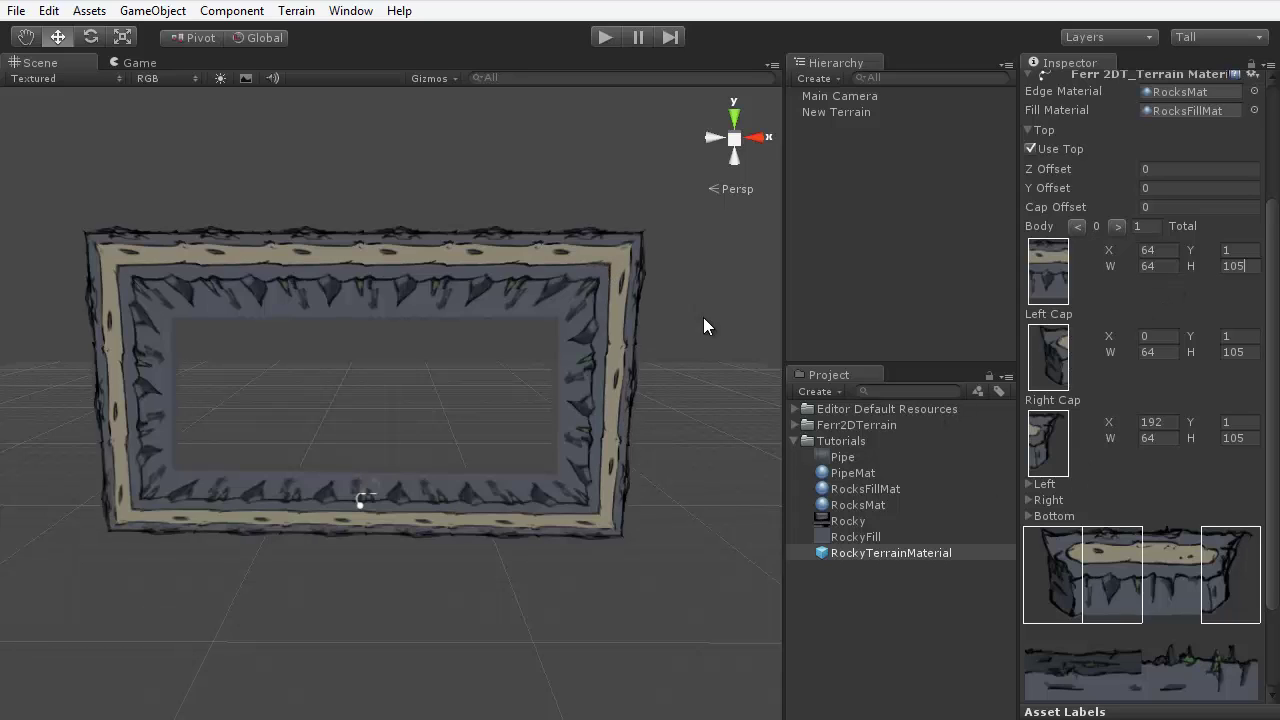
Enable Split Corners on the New Terrain object in the scene
left_click(444, 259)
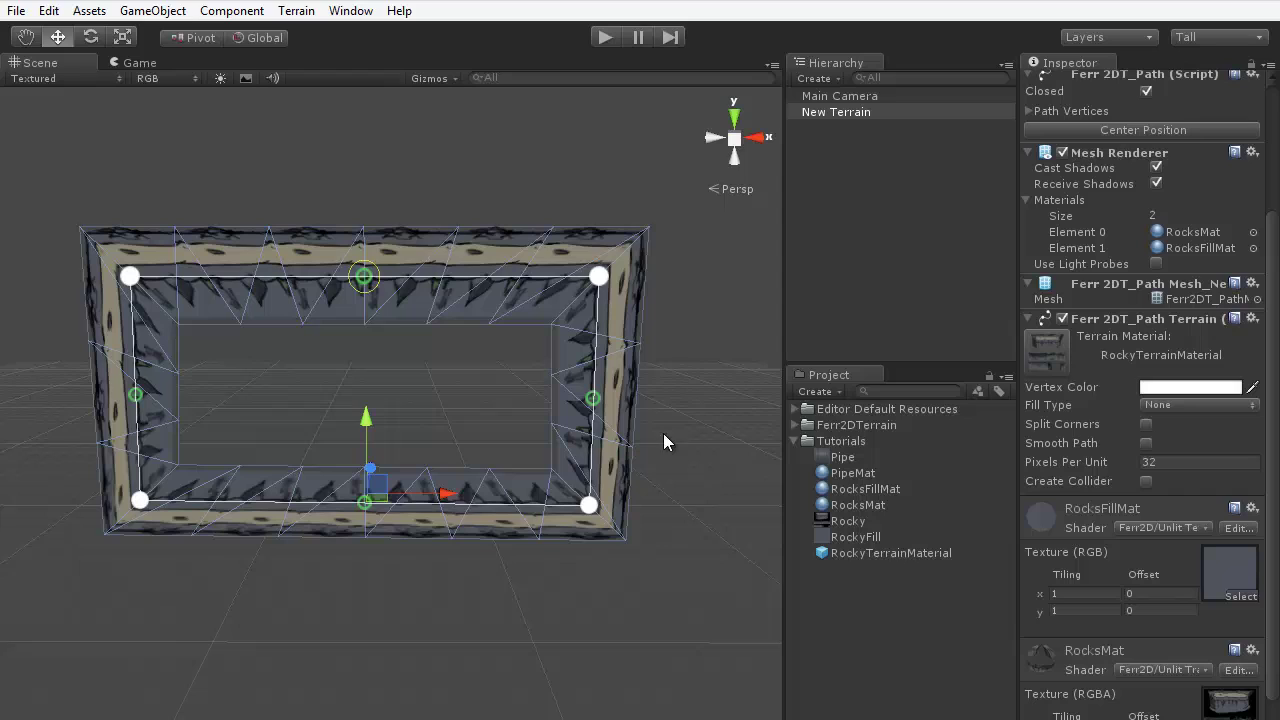
left_click(1146, 424)
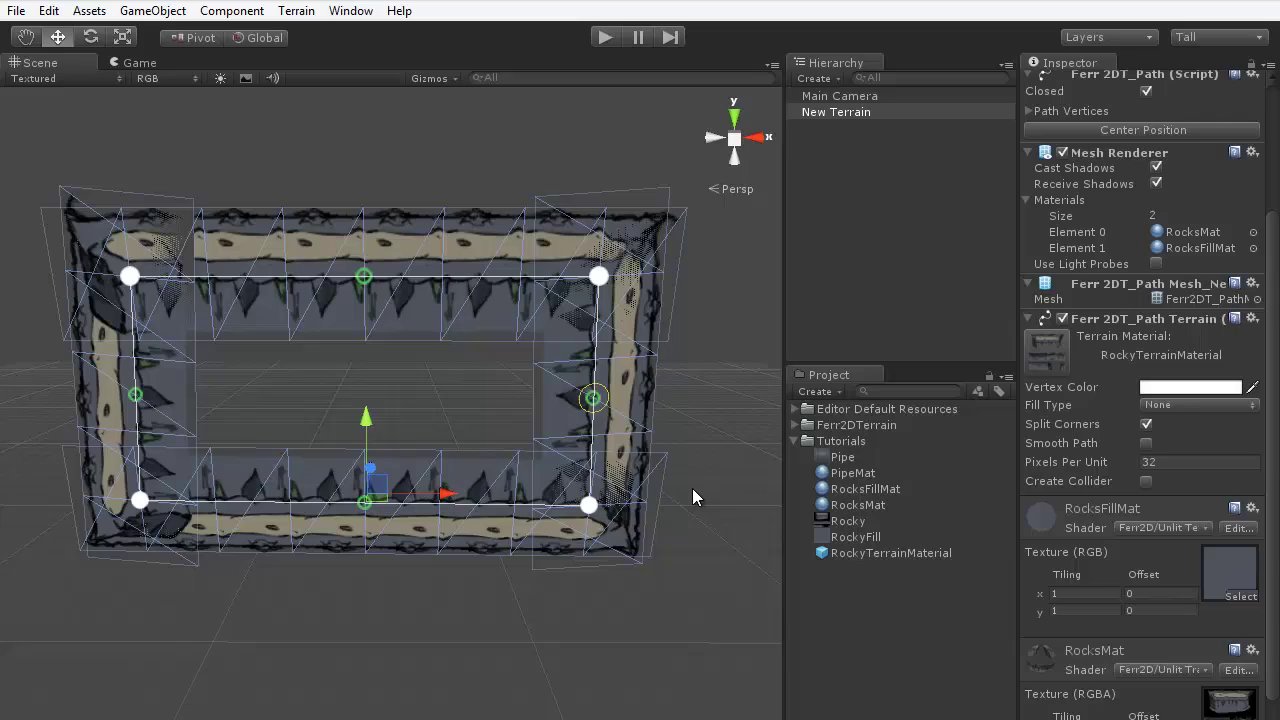
left_click_drag(692, 488, 680, 438, "alt")
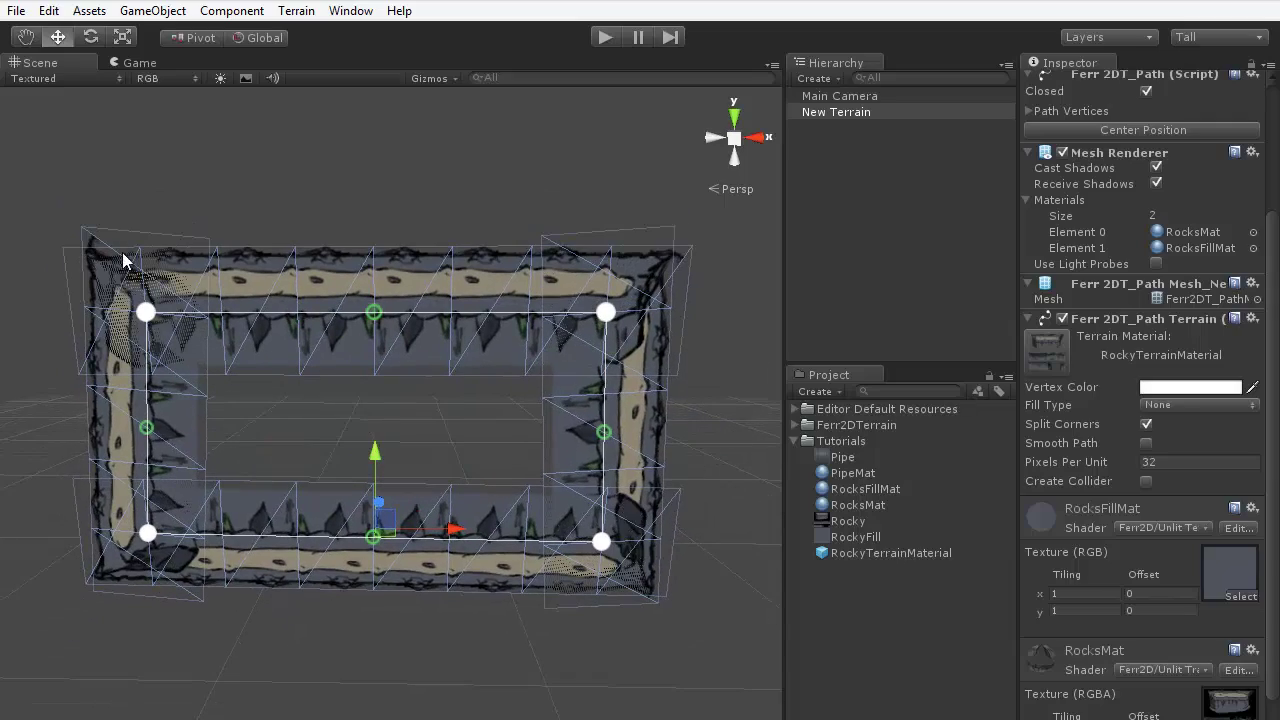
mouse_move(378, 400)
left_mouse_down("alt")
mouse_move(352, 395)
mouse_move(400, 400)
mouse_move(387, 392)
left_mouse_up("alt")
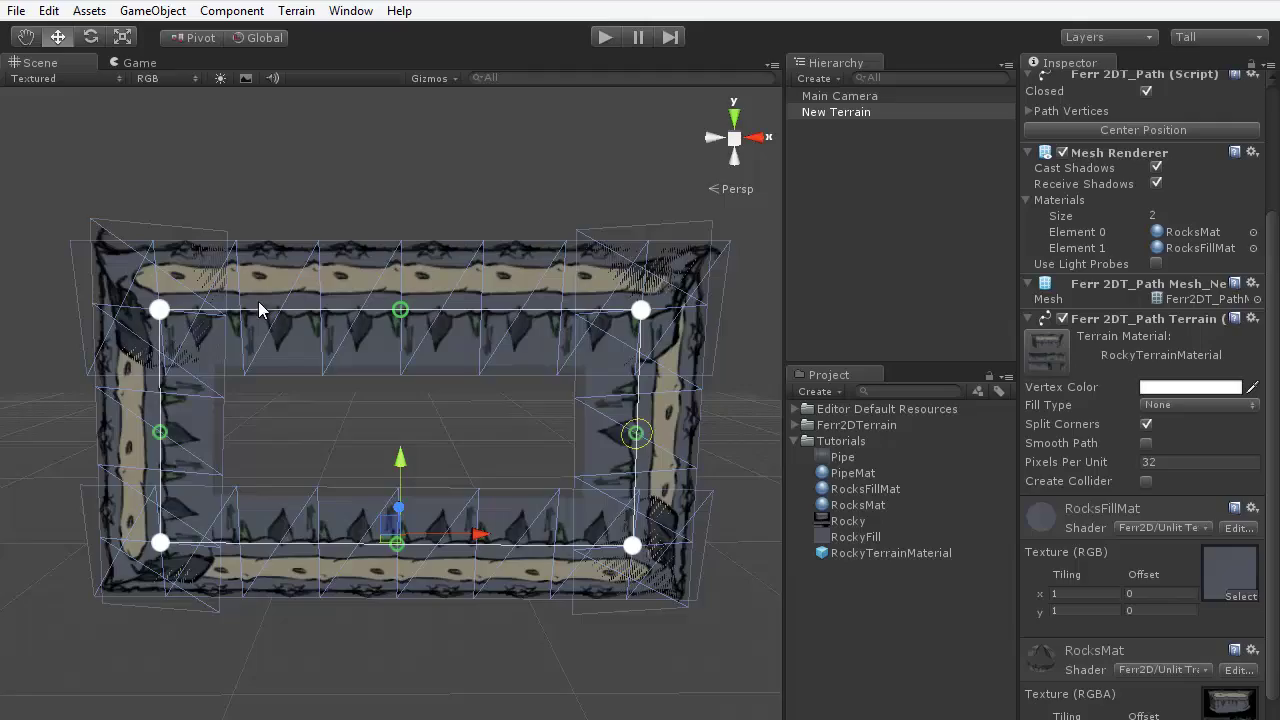
scroll(389, 408, "up", 5, "alt")
scroll(386, 387, "down", 8, "alt")
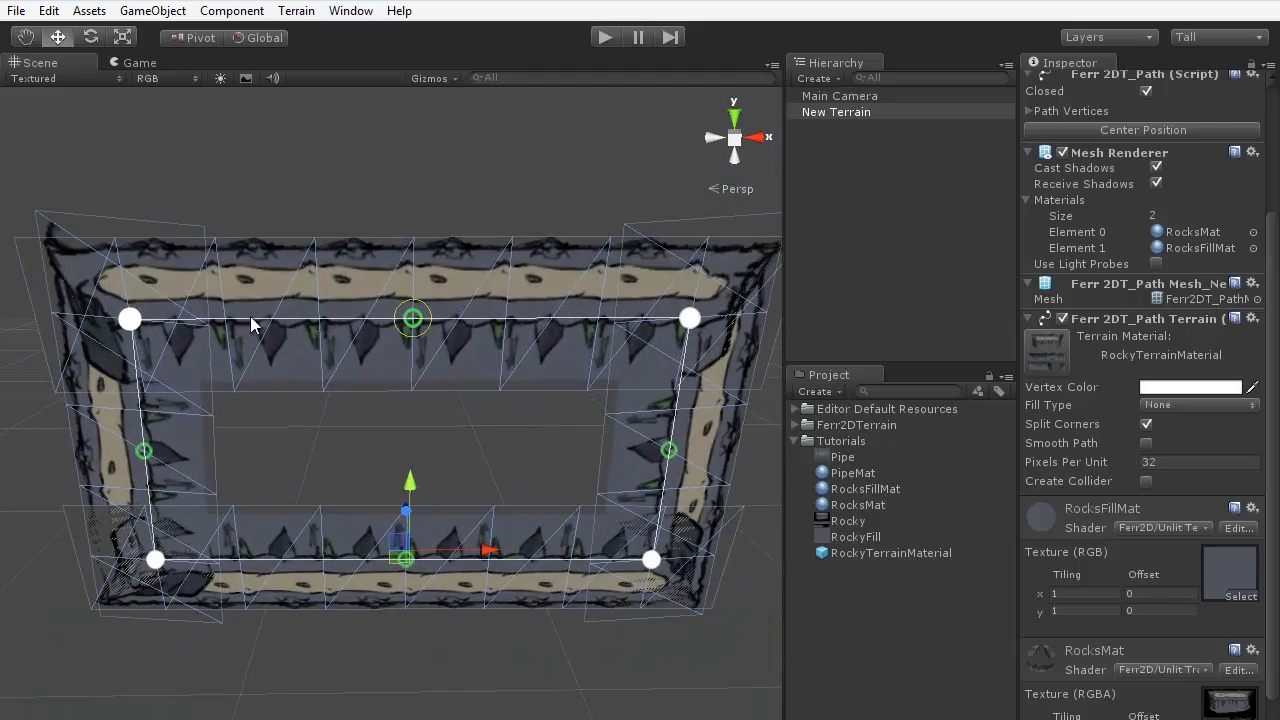
Enable the Left edge in the settings of RockyTerrainMaterial
left_click(866, 552)
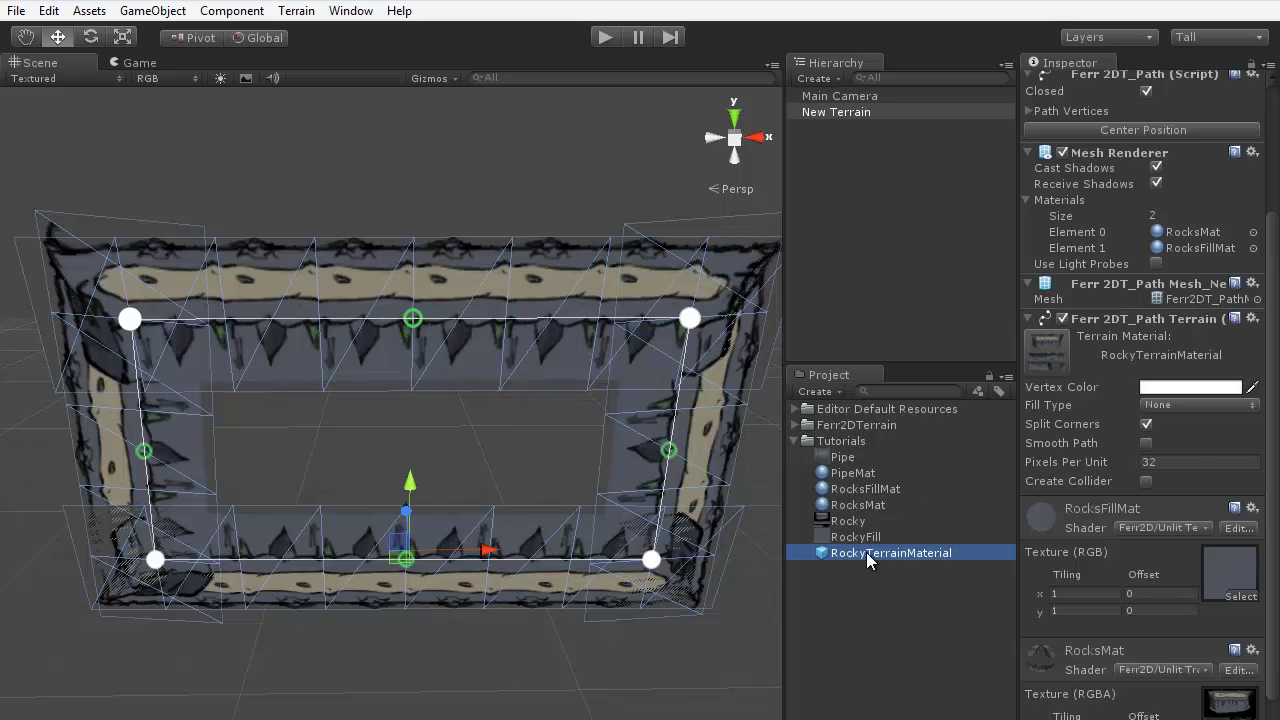
left_click(1028, 325)
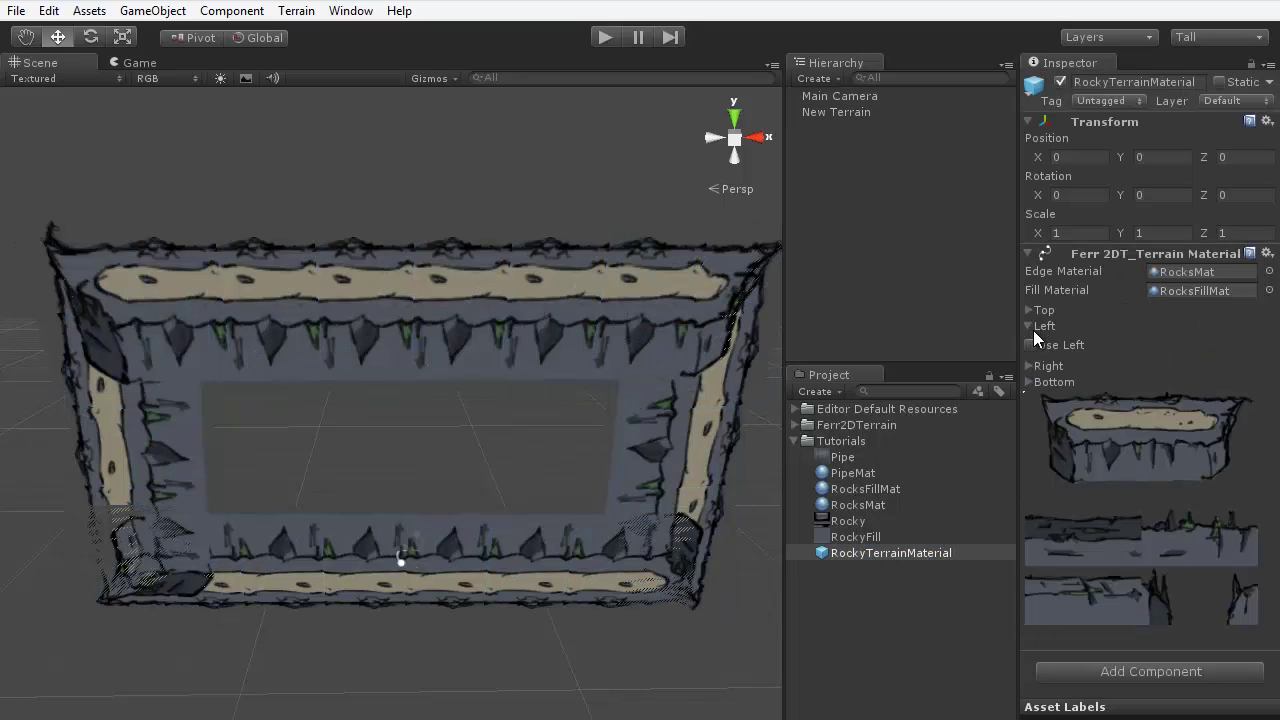
left_click(1030, 345)
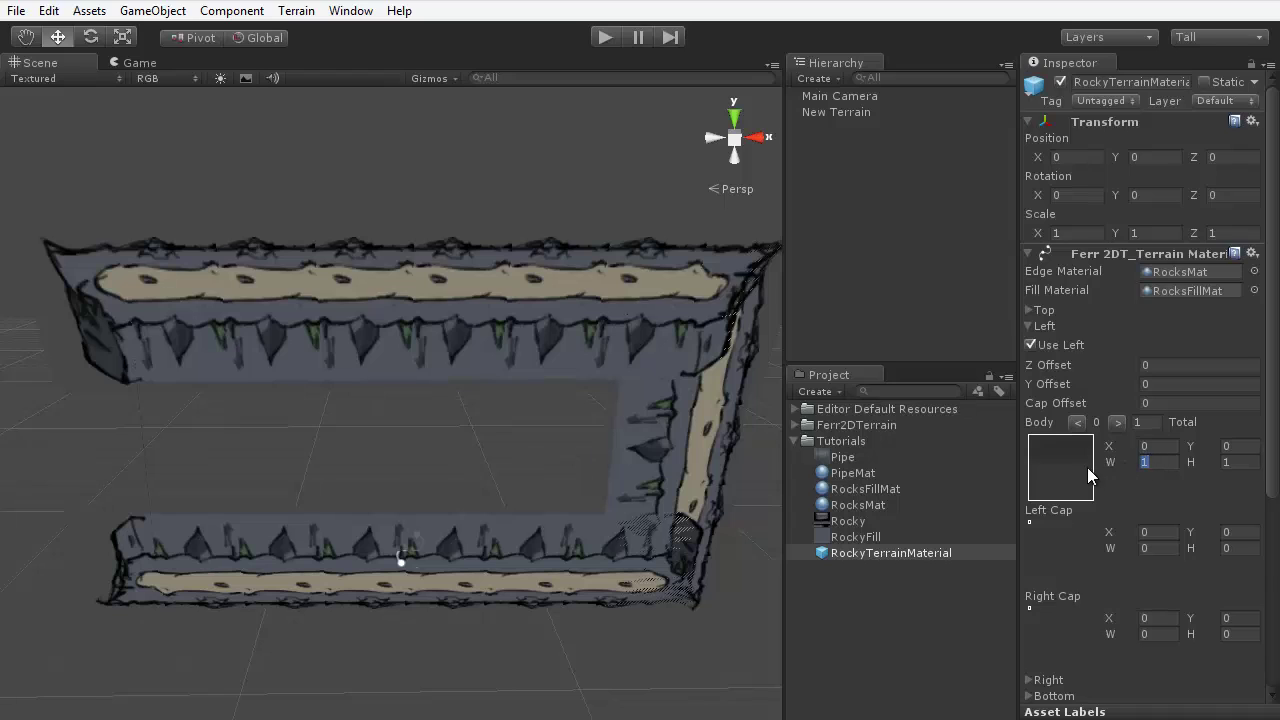
Define the Left edge's first body segment with X 1, Y 128, width 126 and height 63
left_click(1145, 446)
type("1")
left_click(1238, 448)
key("BackSpace")
type("128")
left_click(1150, 462)
type("112126")
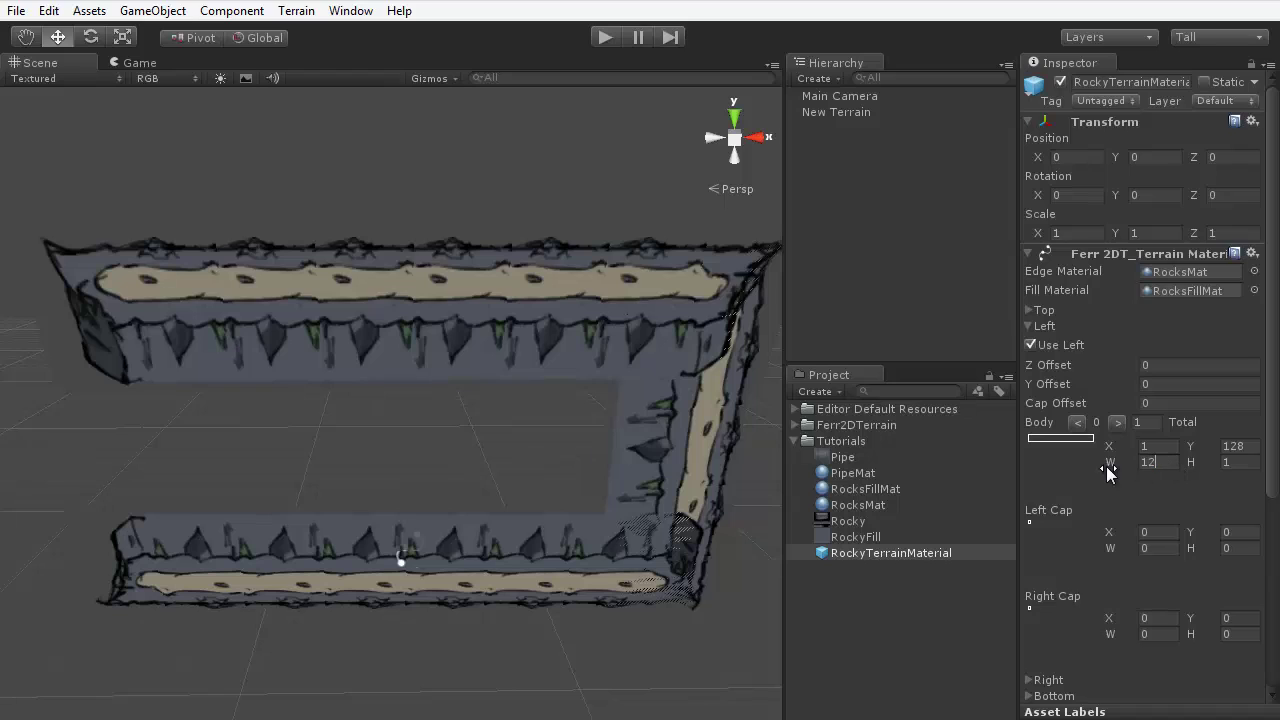
left_click(1235, 464)
type("63")
Set the Left edge's Z Offset to 0.1 and its Y Offset to -0.27
left_click_drag(413, 535, 381, 416, "alt")
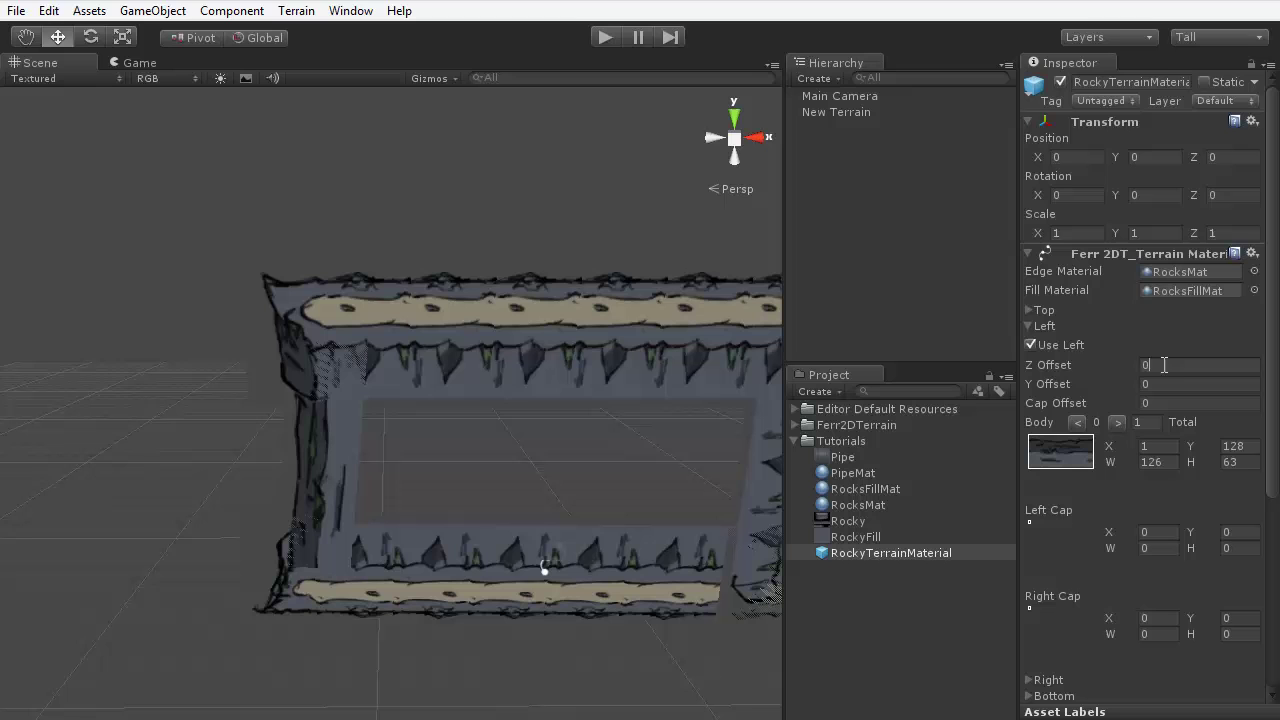
type(".1")
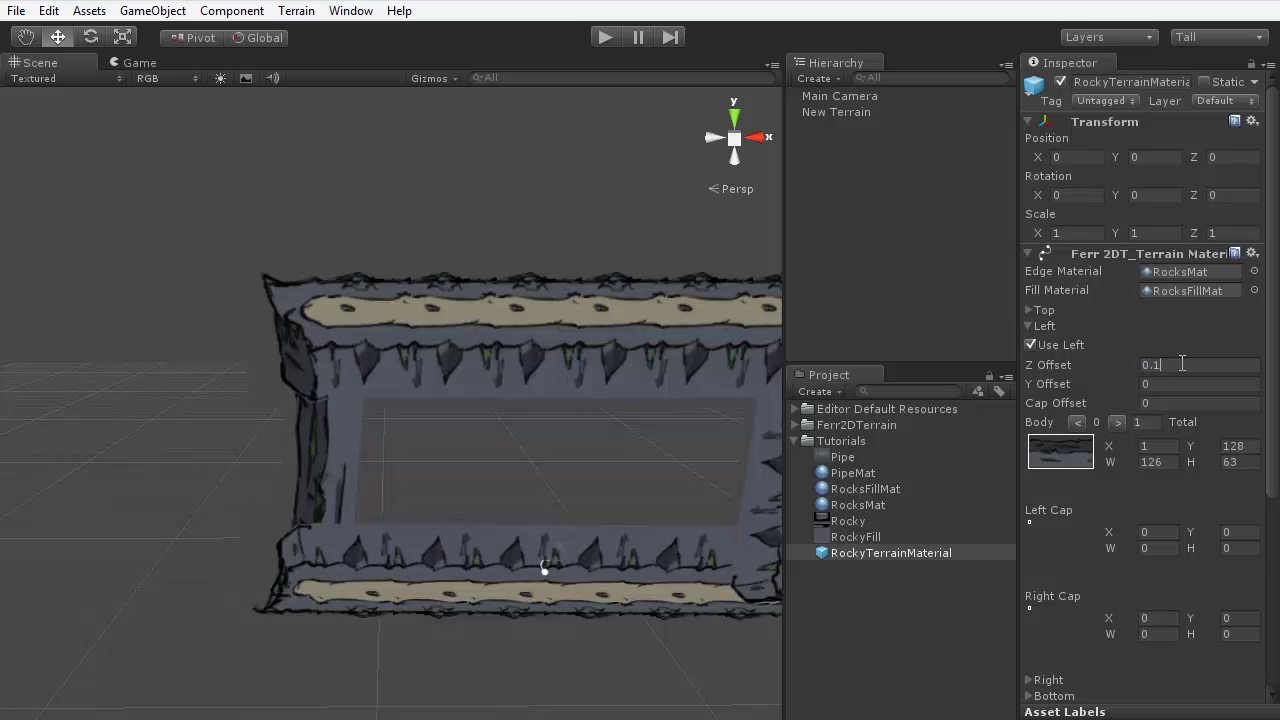
left_click_drag(546, 412, 443, 371, "alt")
scroll(486, 380, "down", 5)
scroll(431, 386, "up", 5)
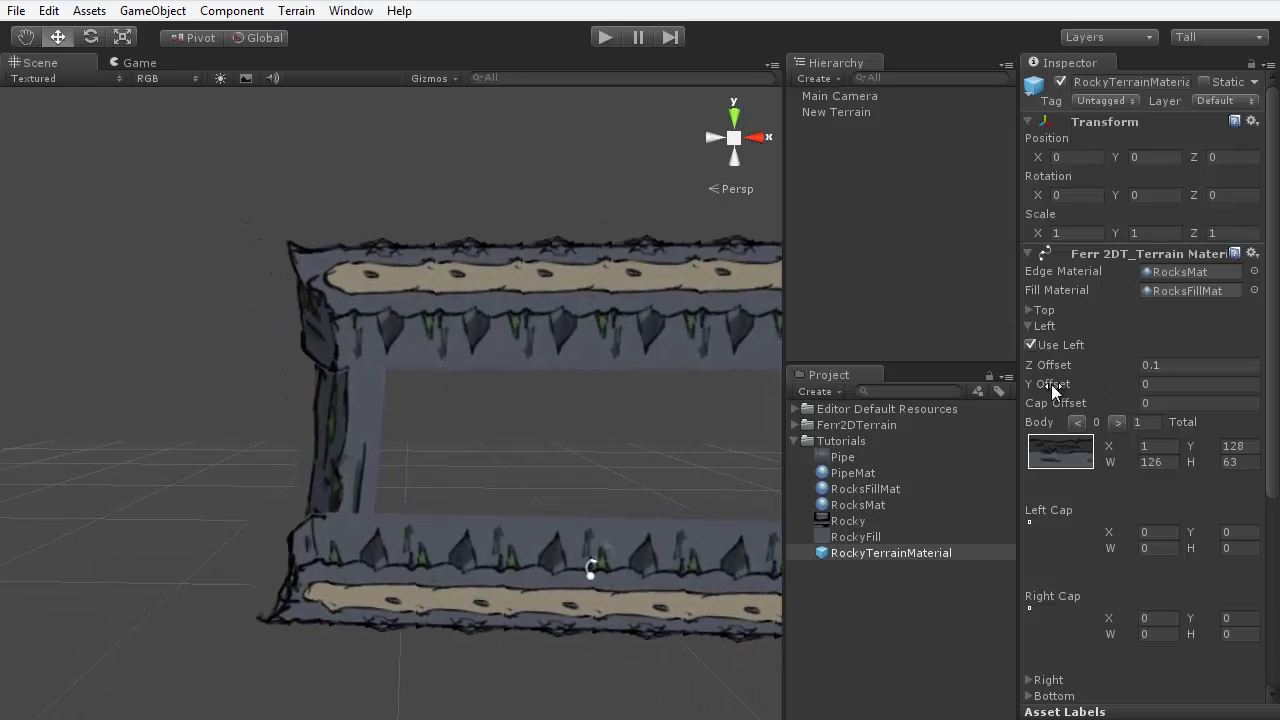
mouse_move(1058, 382)
left_mouse_down()
mouse_move(1077, 378)
mouse_move(1040, 390)
left_mouse_up()
right_click_drag(397, 380, 445, 335, "alt")
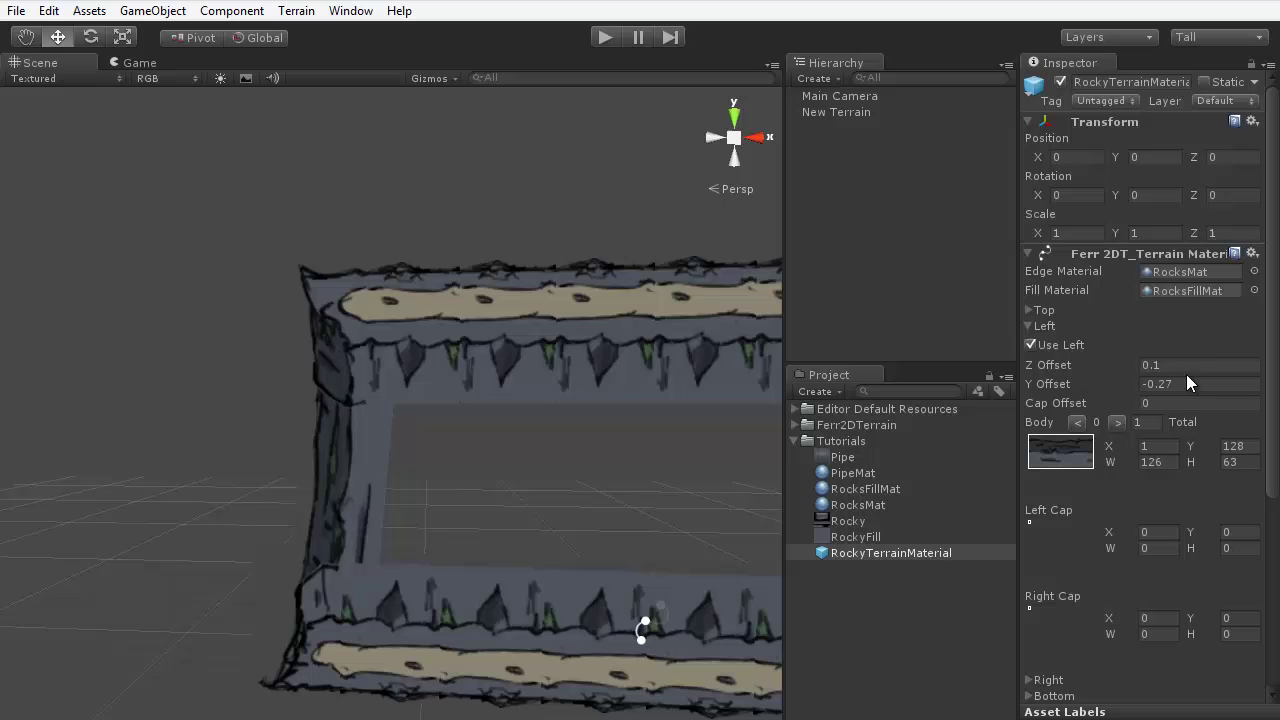
left_click_drag(329, 423, 400, 450, "alt")
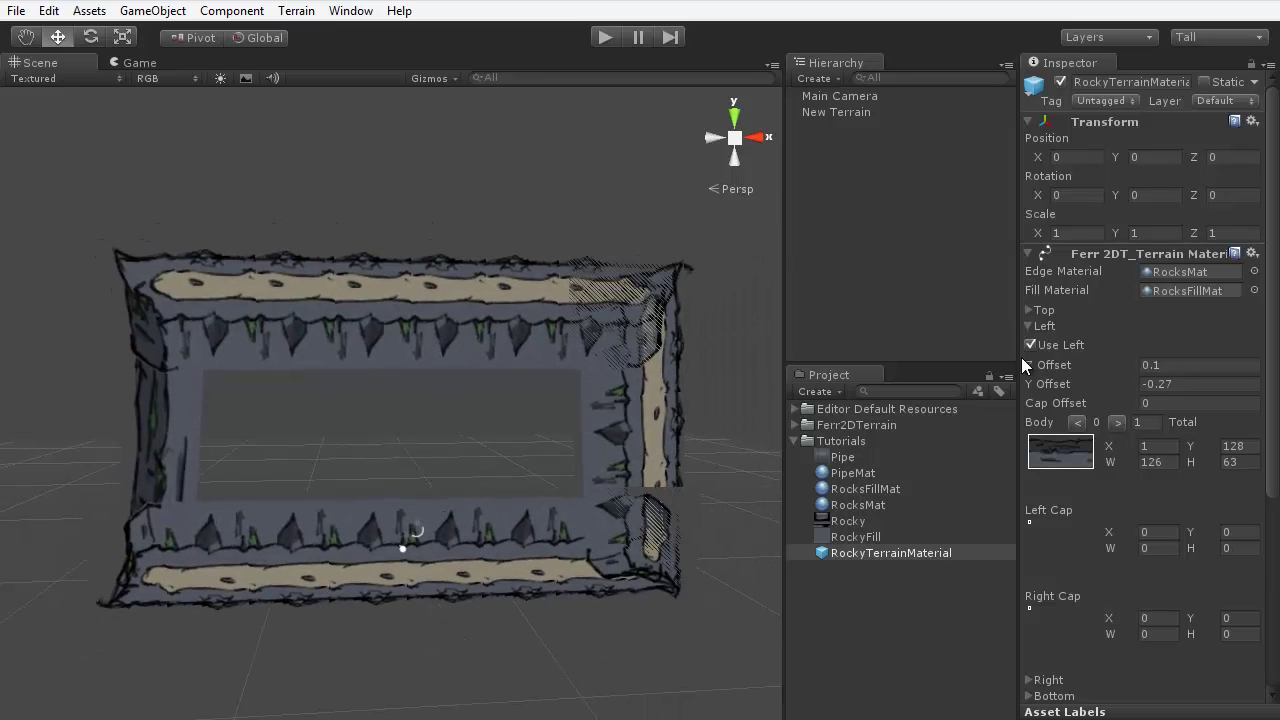
Enable the Right edge in the settings of RockyTerrainMaterial
left_click(1028, 325)
left_click(1028, 342)
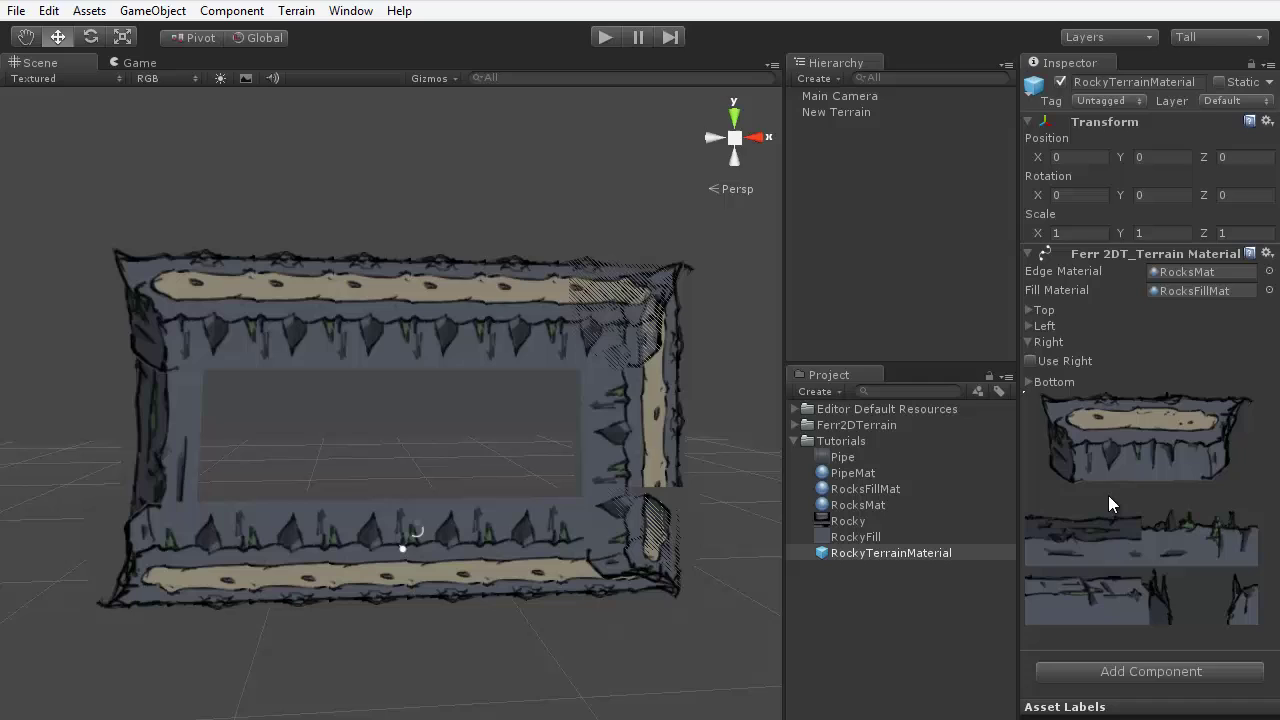
left_click(1030, 361)
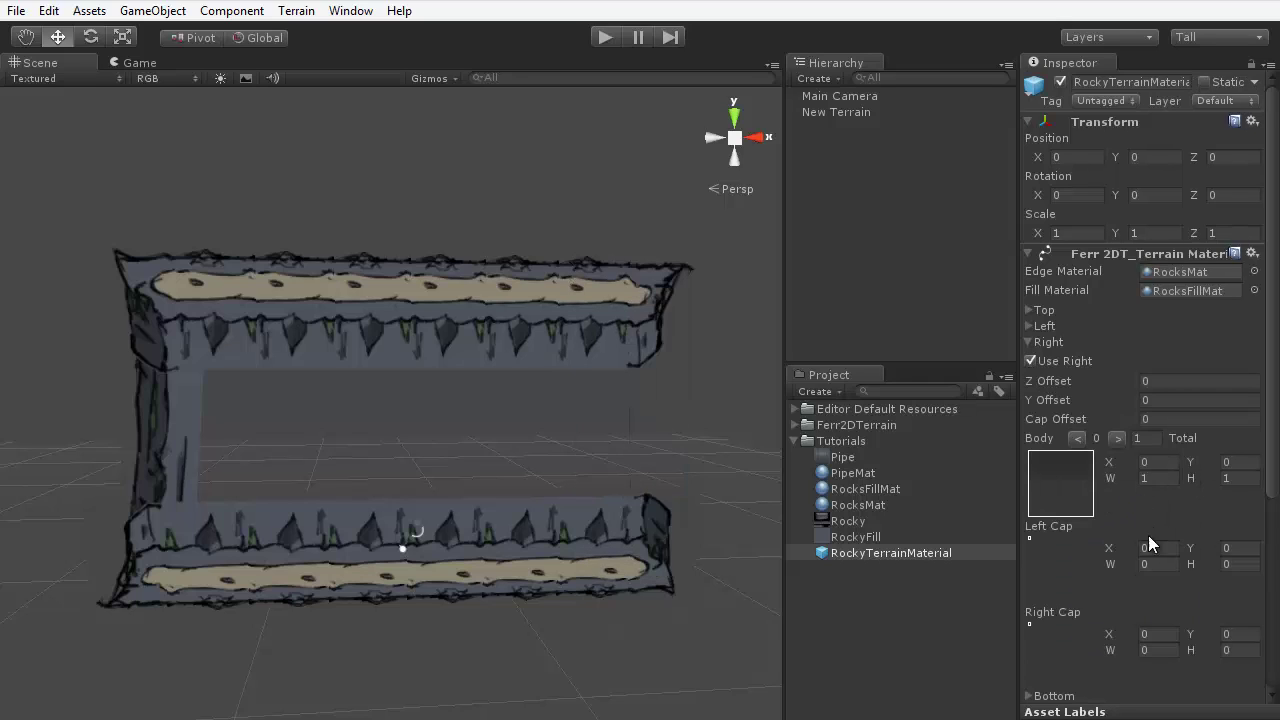
Define the Right edge's first body segment with X 0, Y 193, width 128 and height 62
left_click(1152, 477)
type("0")
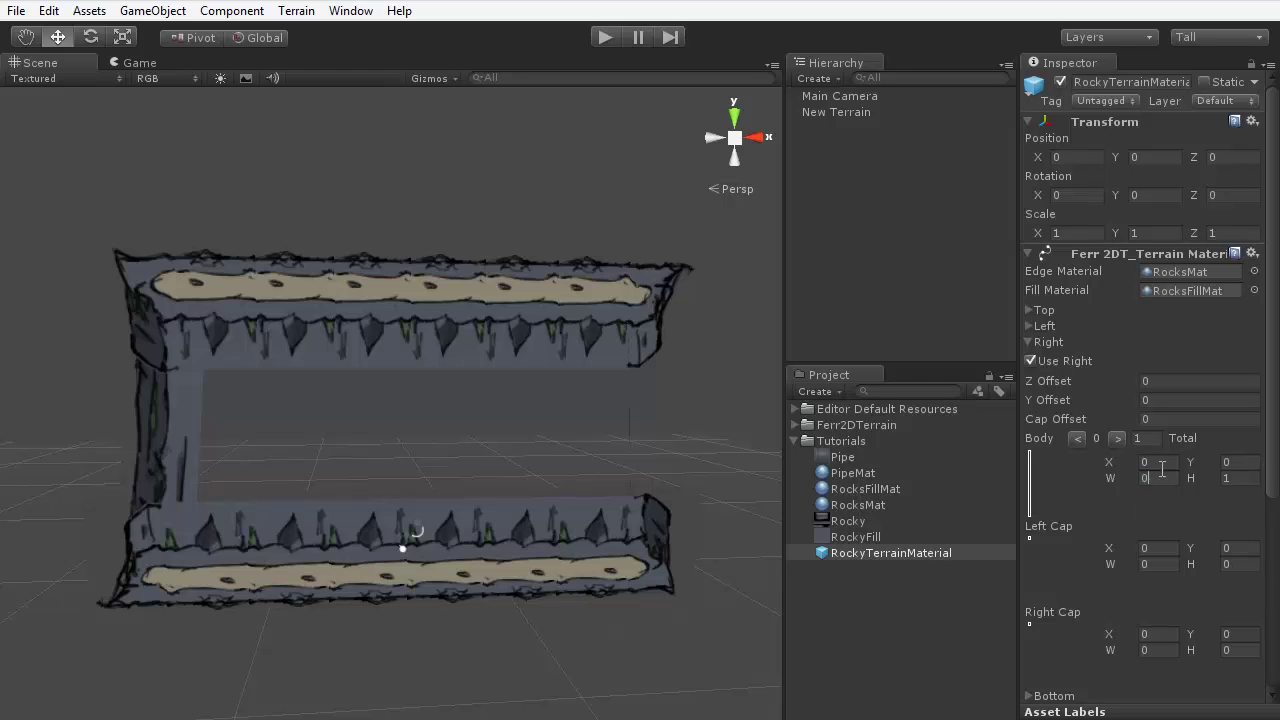
left_click(1191, 462)
type("193")
left_click(1146, 478)
key("BackSpace")
type("128")
type("62")
scroll(1184, 526, "down", 5)
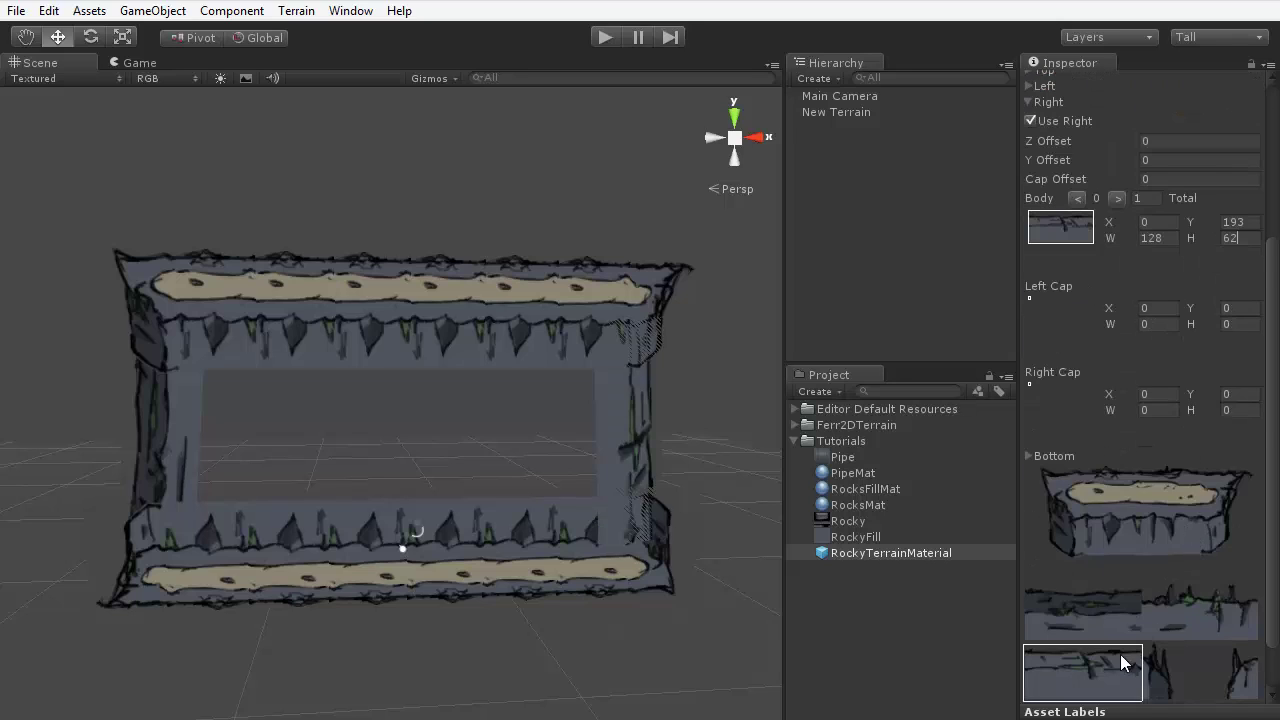
scroll(1120, 654, "down", 2)
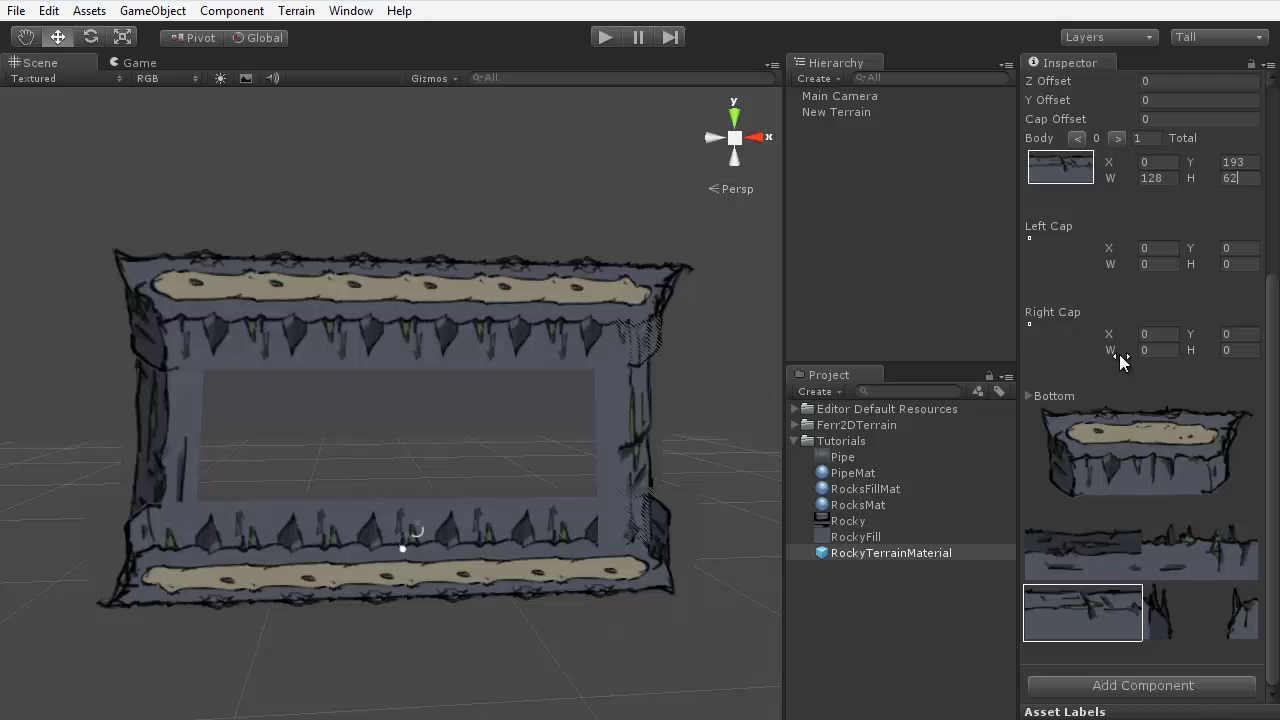
Set the Right edge's Z Offset to 0.1 and select the terrain in the scene
scroll(1170, 400, "up", 5)
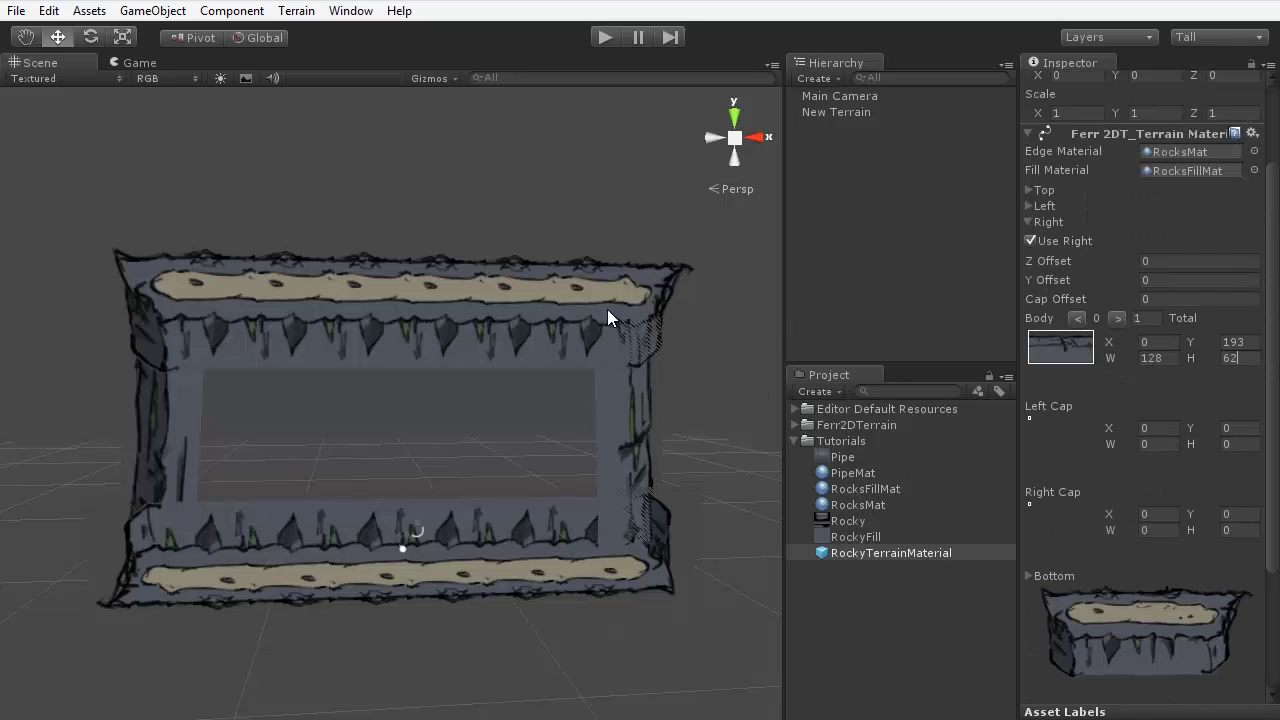
left_click(1165, 261)
type("0.1")
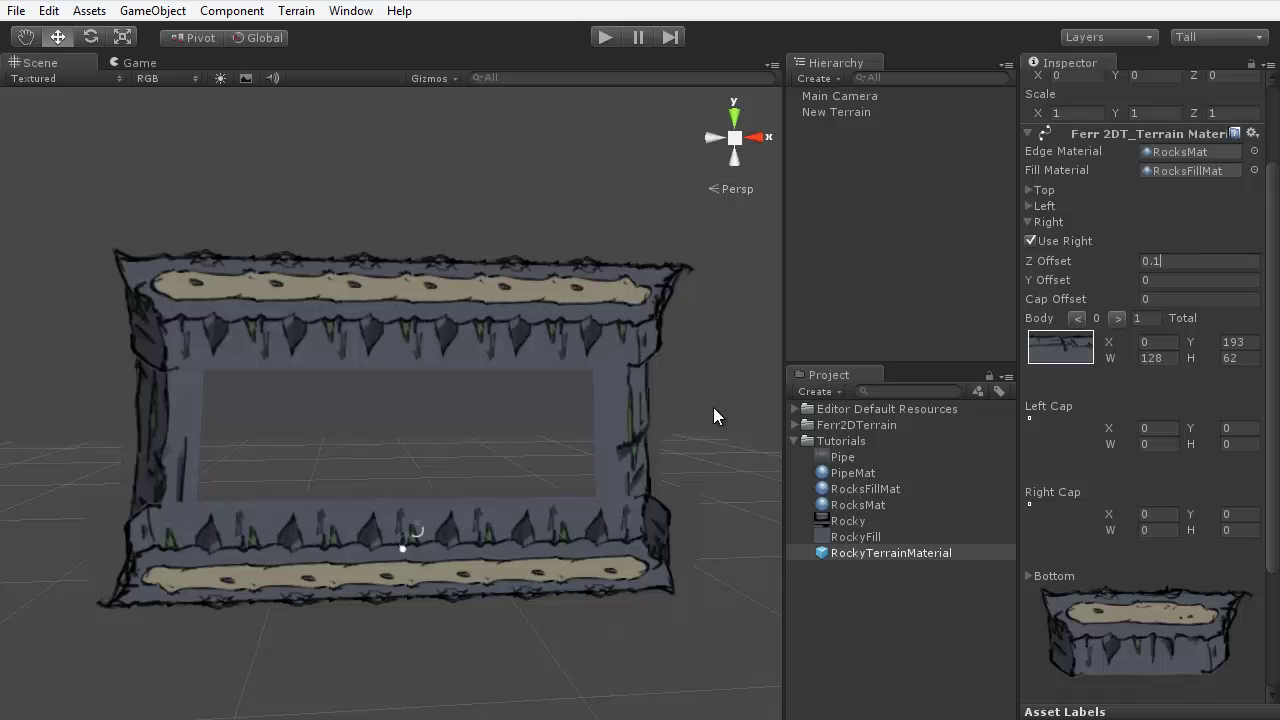
left_click_drag(652, 423, 679, 389, "alt")
key("f")
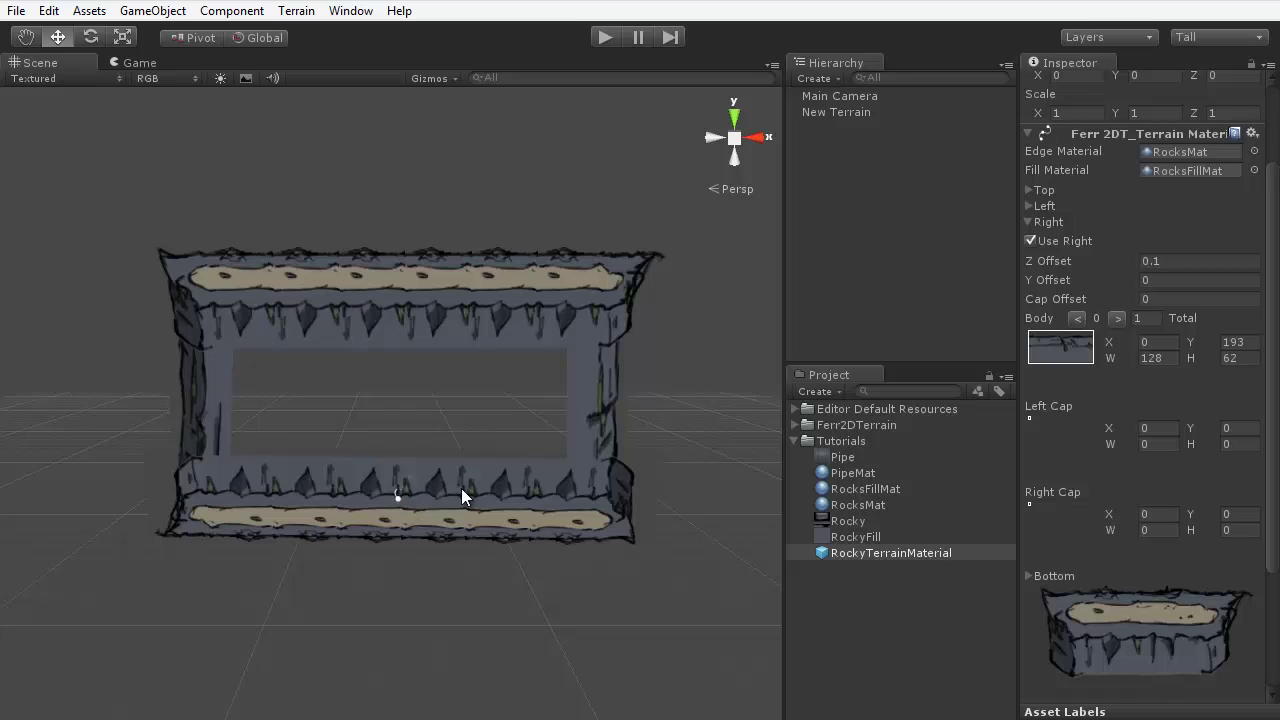
left_click(461, 493)
left_click_drag(524, 614, 631, 597, "alt")
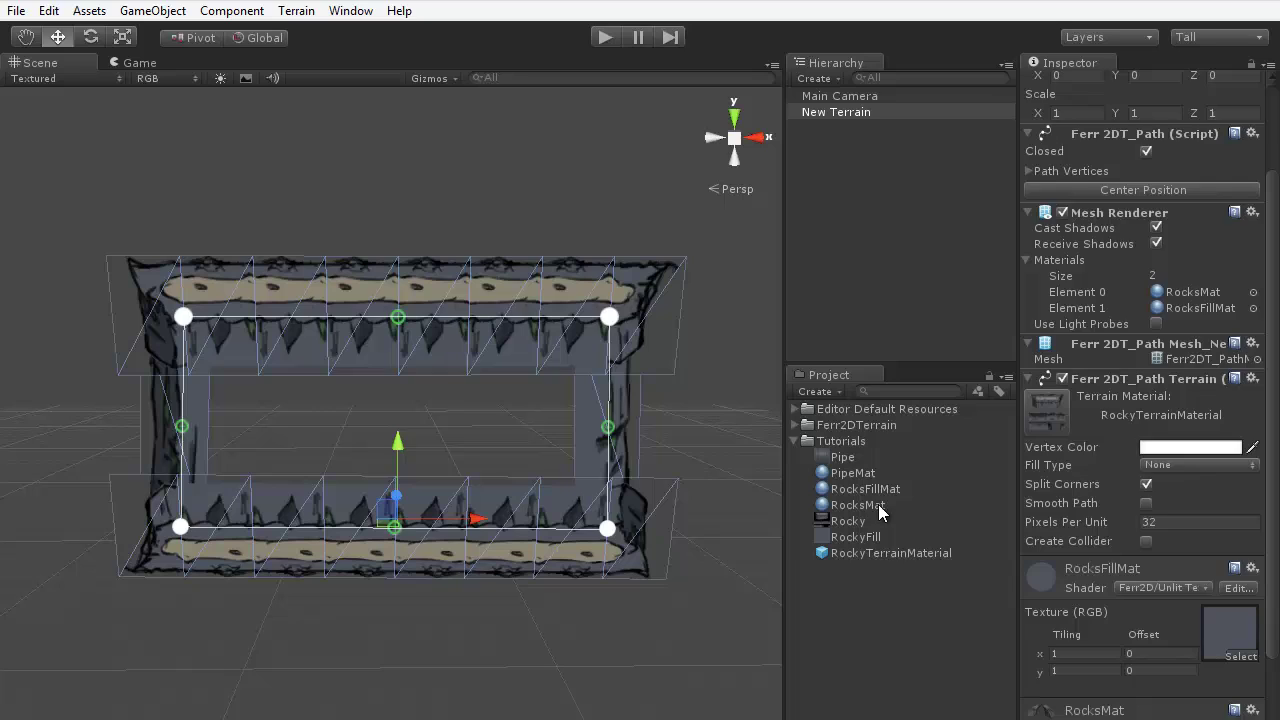
Enable the Bottom edge in the settings of RockyTerrainMaterial
left_click(931, 551)
left_click(1027, 358)
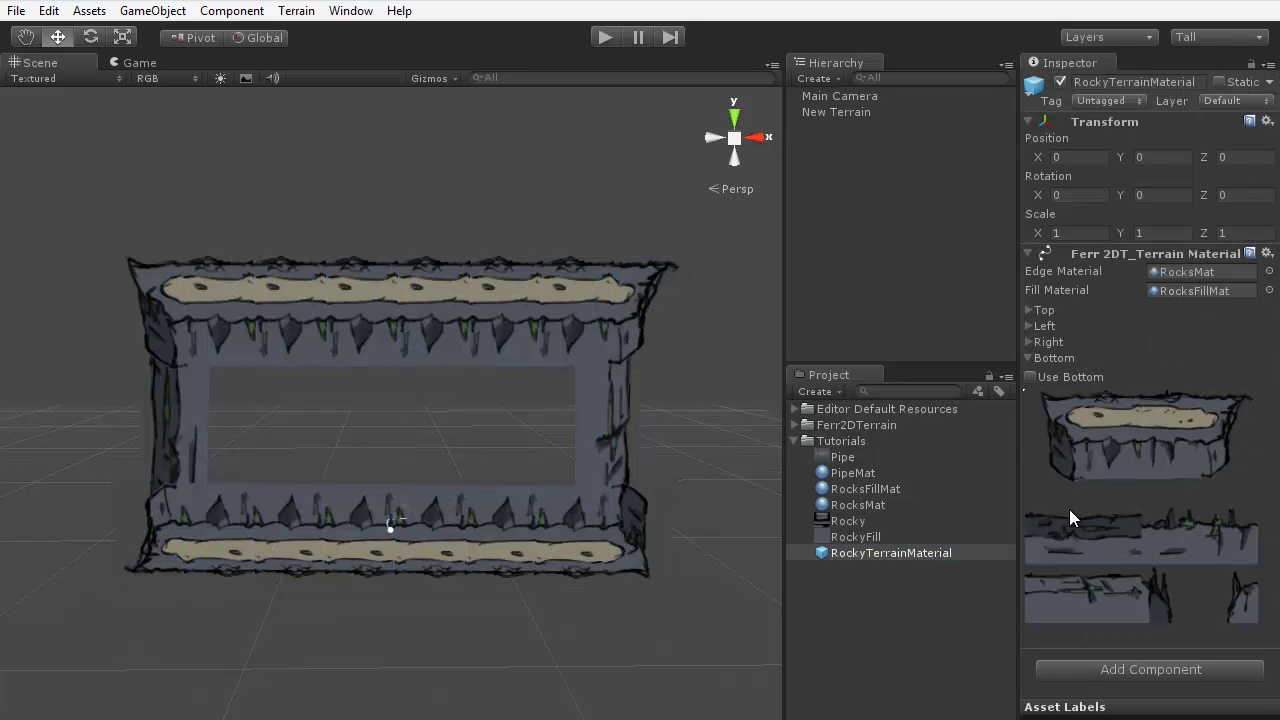
left_click(1030, 377)
Define the Bottom edge's first body segment with X 129, Y 127, width 126 and height 64
scroll(1040, 400, "down", 5)
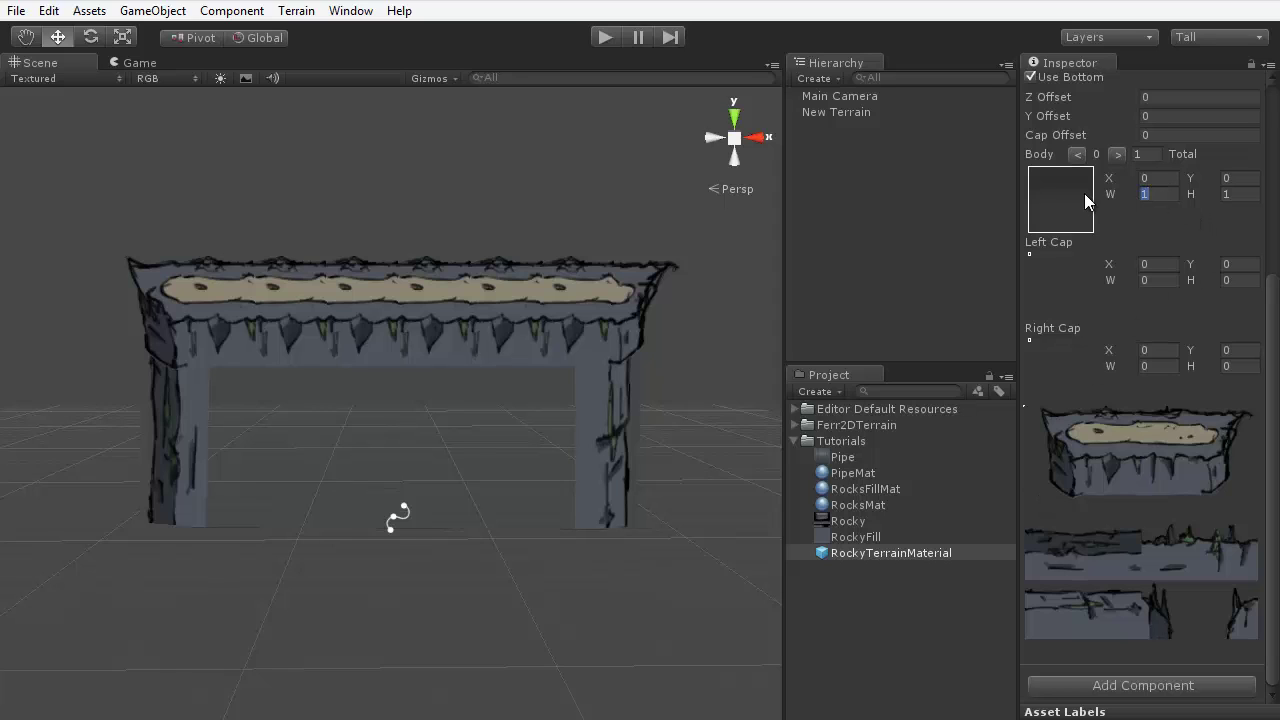
type("129")
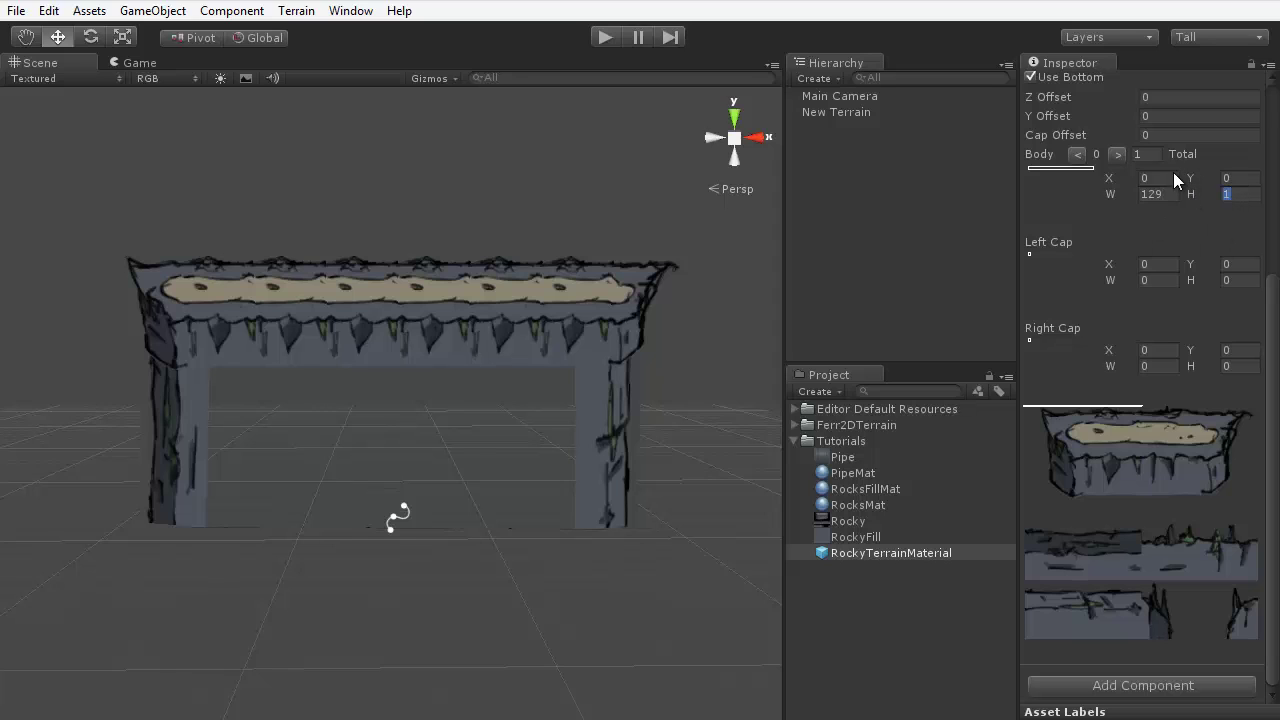
left_click(1170, 178)
type("129")
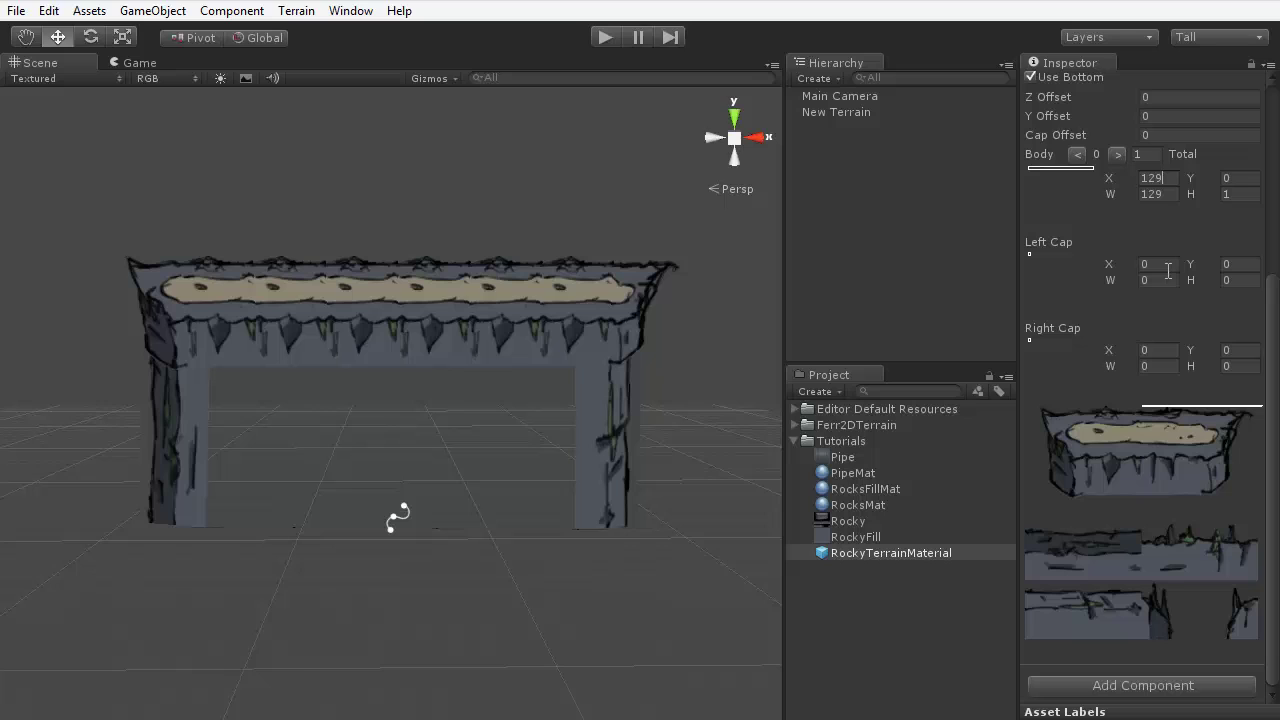
left_click(1228, 178)
type("12")
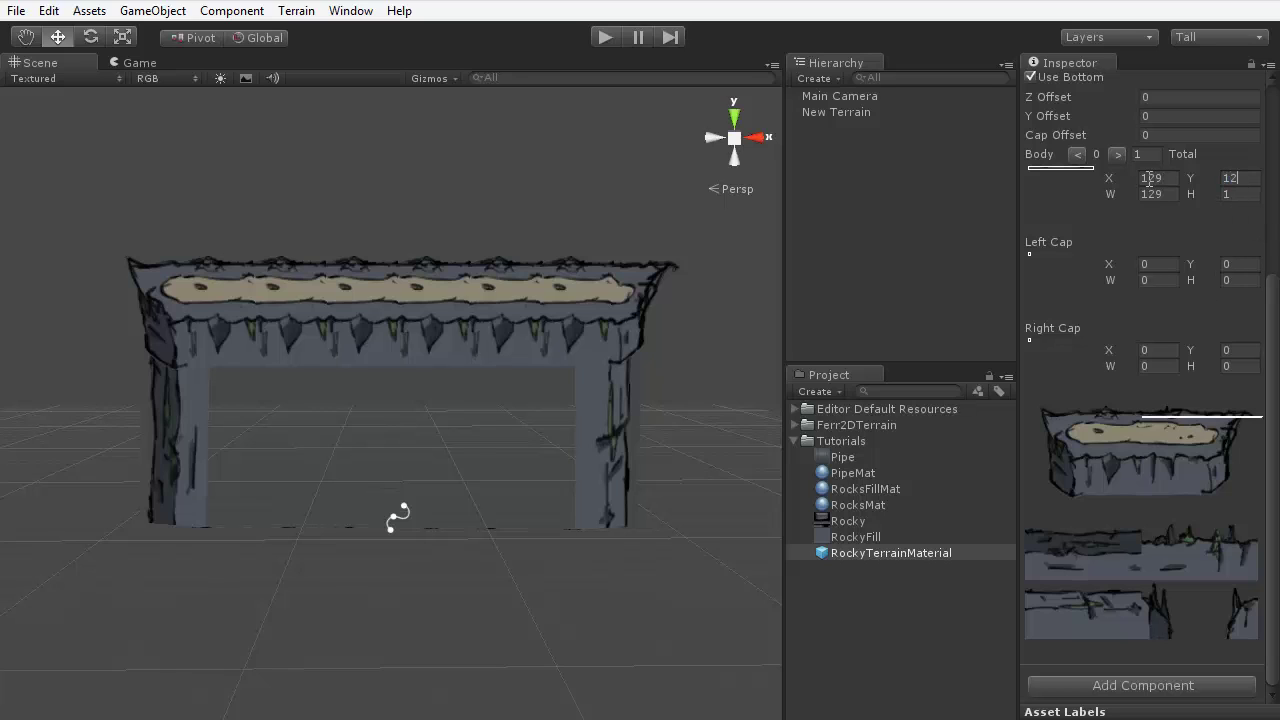
type("7")
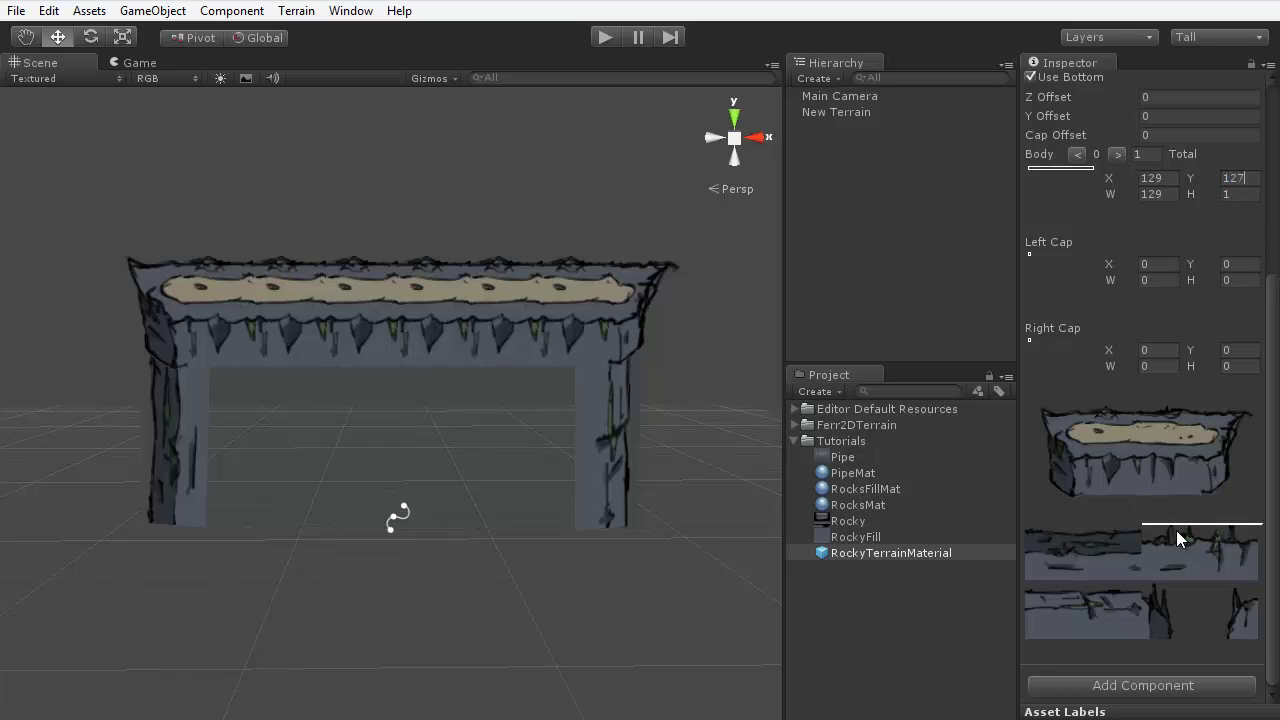
left_click(1158, 194)
type("12")
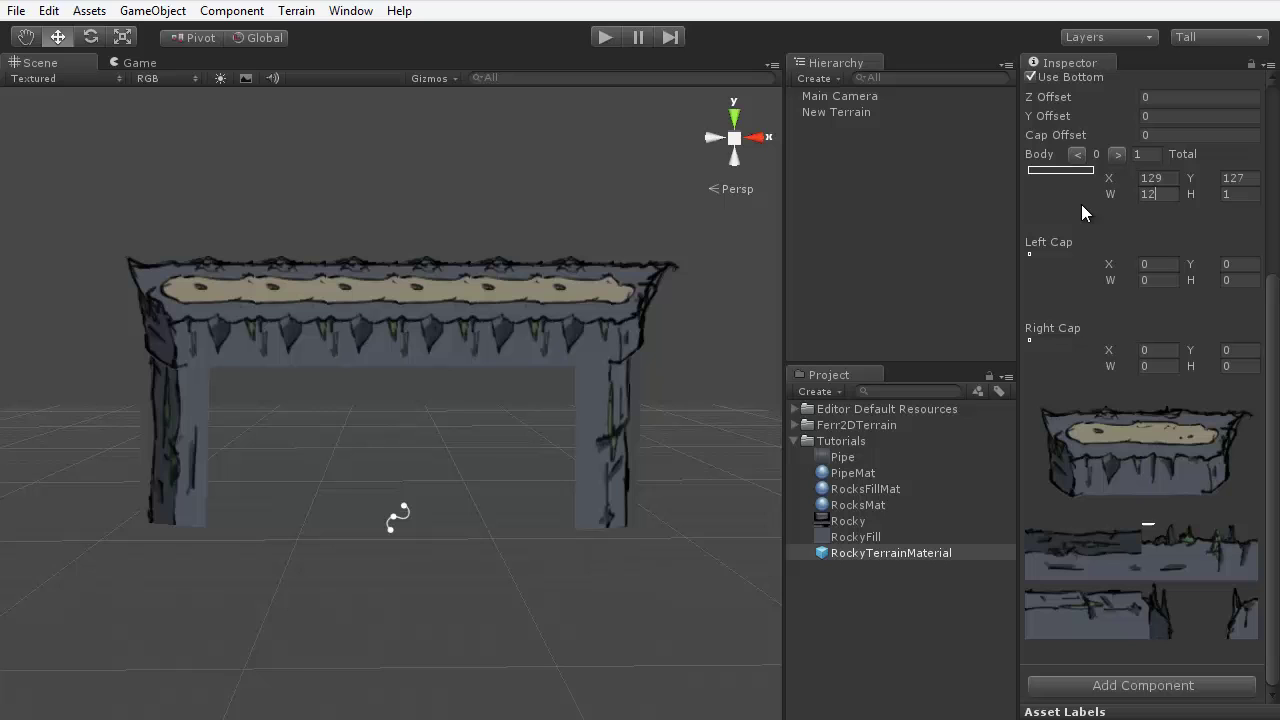
type("6")
left_click(1228, 193)
type("64")
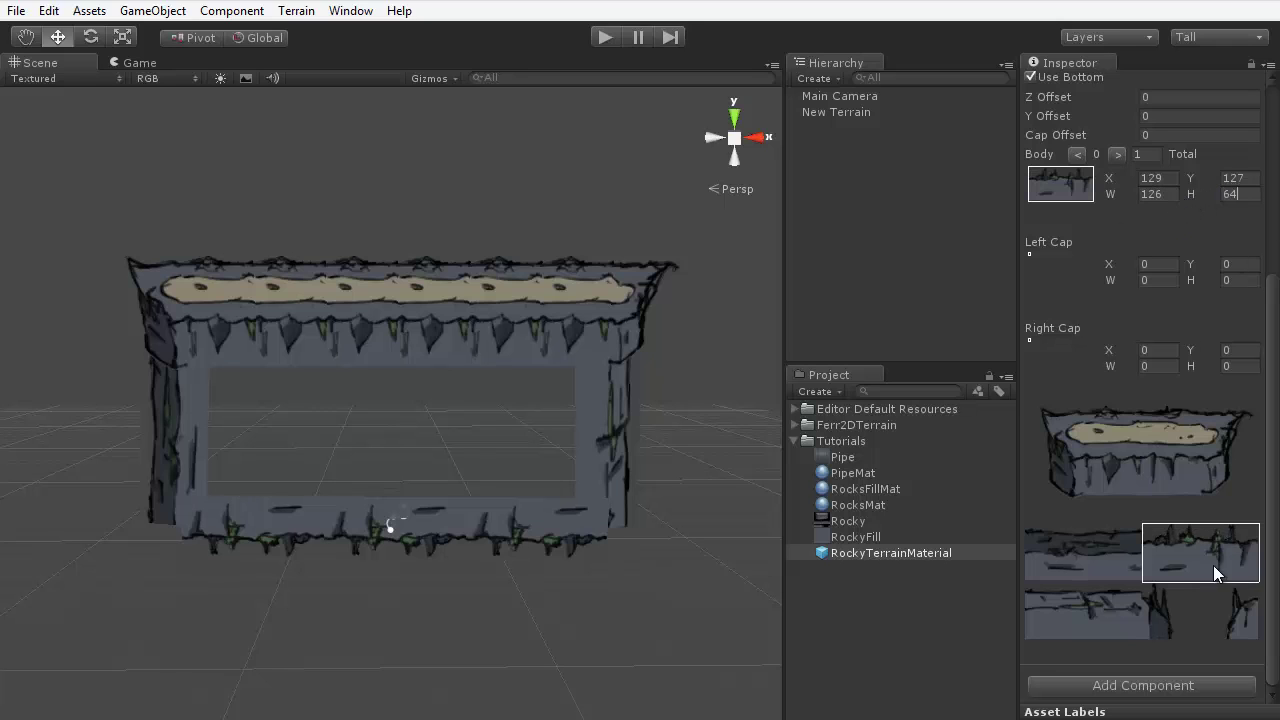
Define the Bottom edge's left cap with X 216, Y 193, width 38 and height 62
left_click_drag(608, 486, 609, 400, "alt")
left_click_drag(606, 449, 505, 414, "alt")
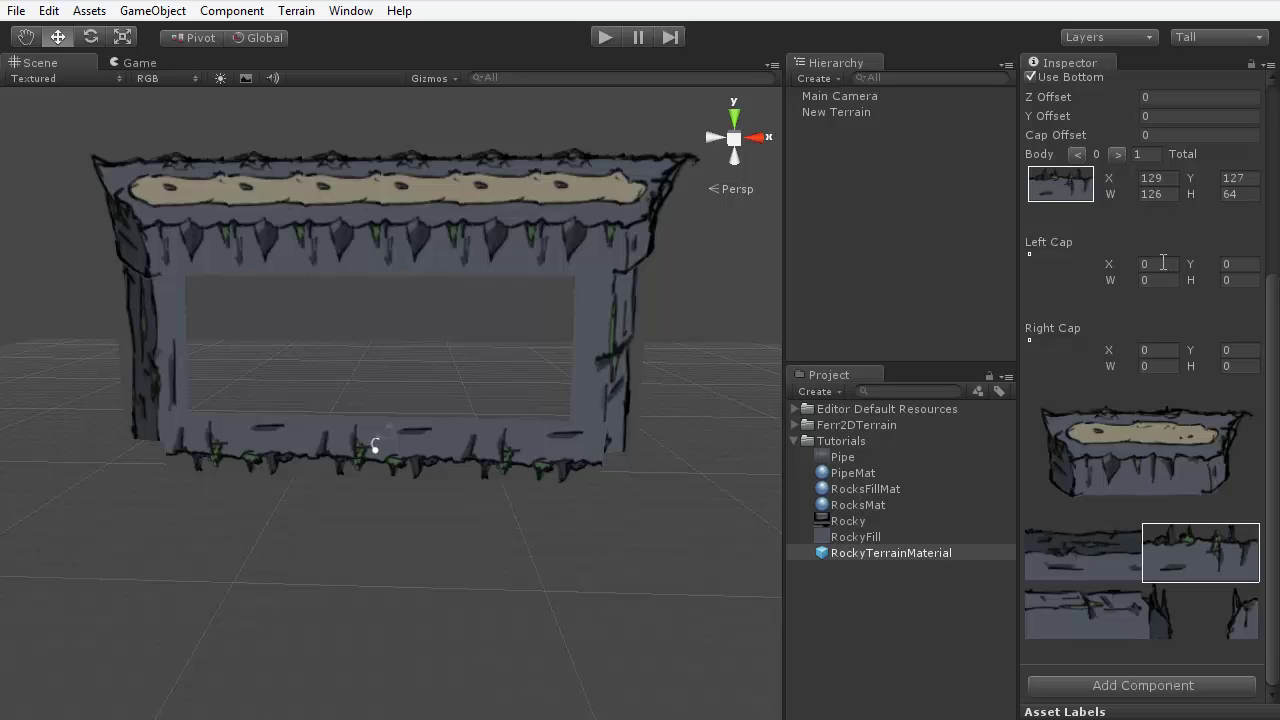
type("216")
key("Tab")
type("193")
type("38")
key("Tab")
type("62")
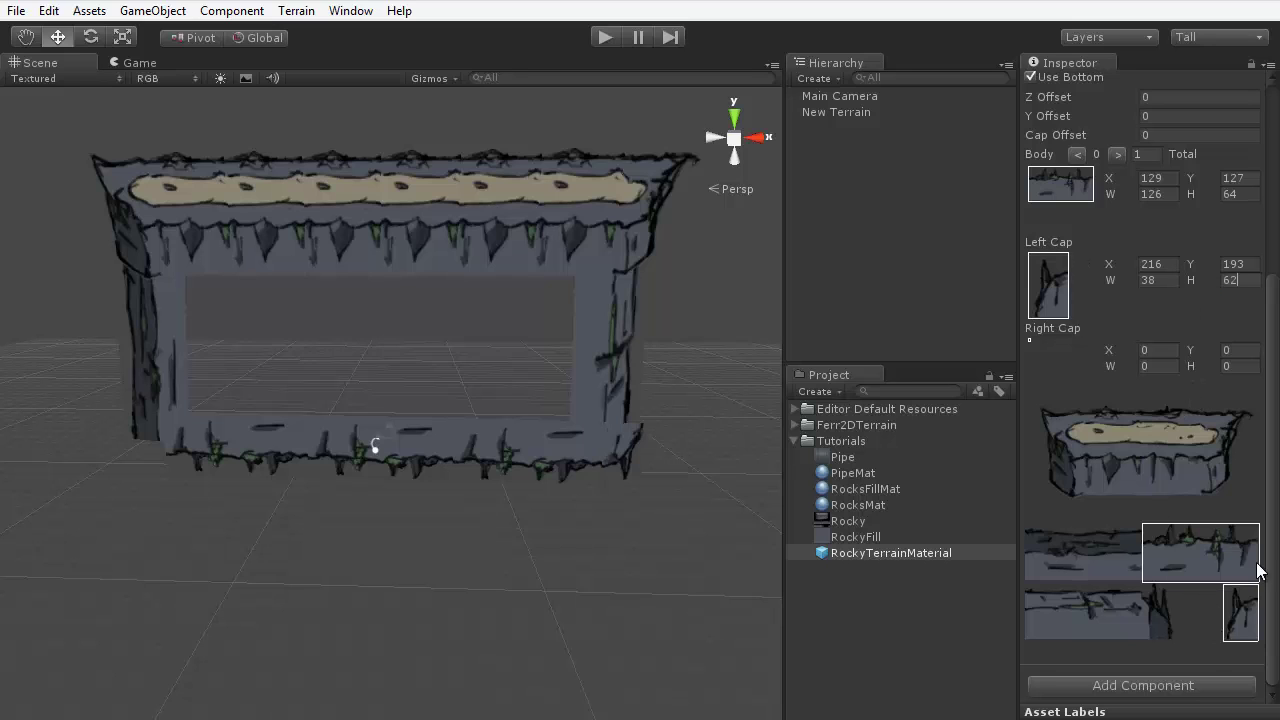
Define the Bottom edge's right cap with X 128, Y 193, width 38 and height 64
mouse_move(610, 462)
left_mouse_down("alt")
mouse_move(626, 466)
mouse_move(611, 475)
left_mouse_up("alt")
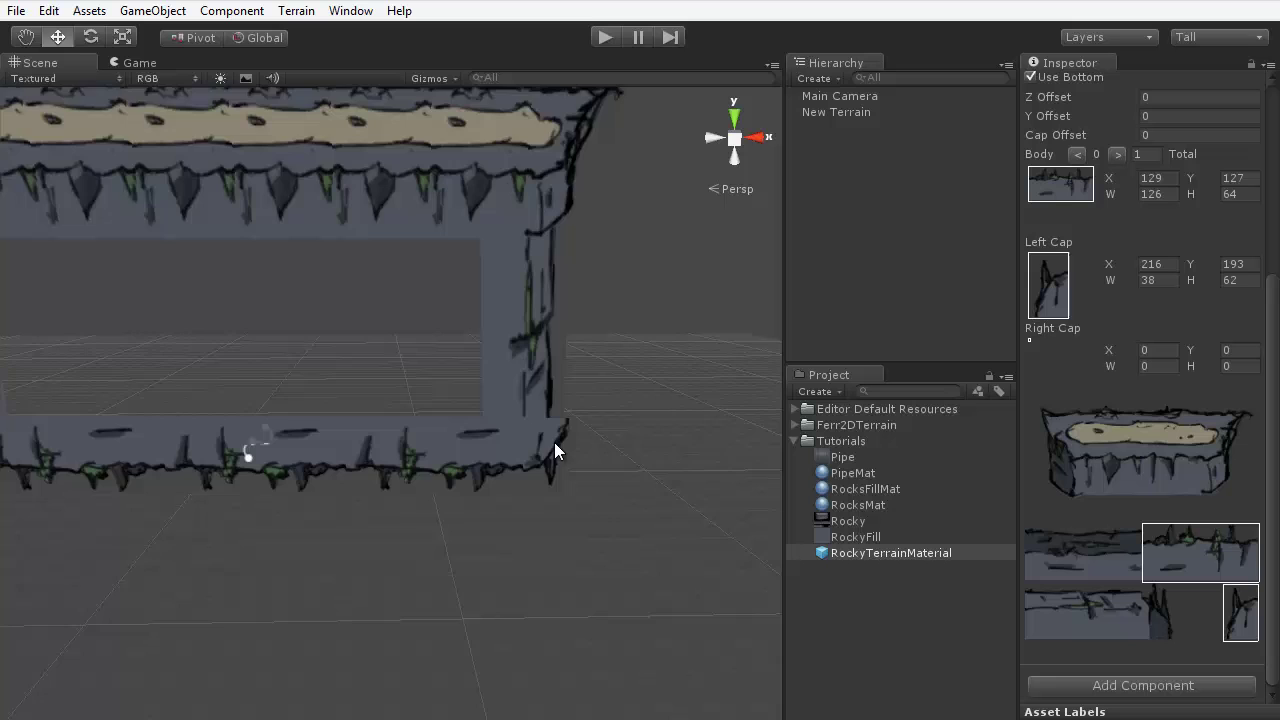
left_click_drag(554, 443, 551, 491, "alt")
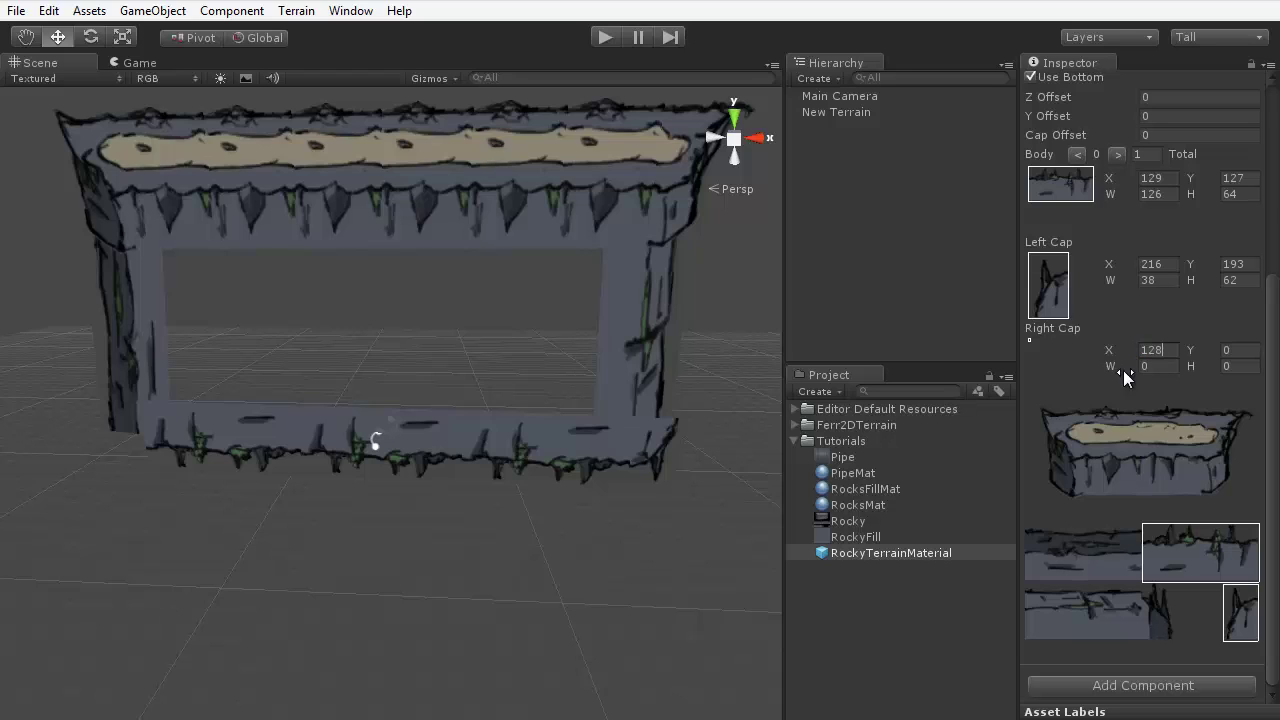
left_click(1226, 348)
type("38")
left_click(1237, 366)
type("64")
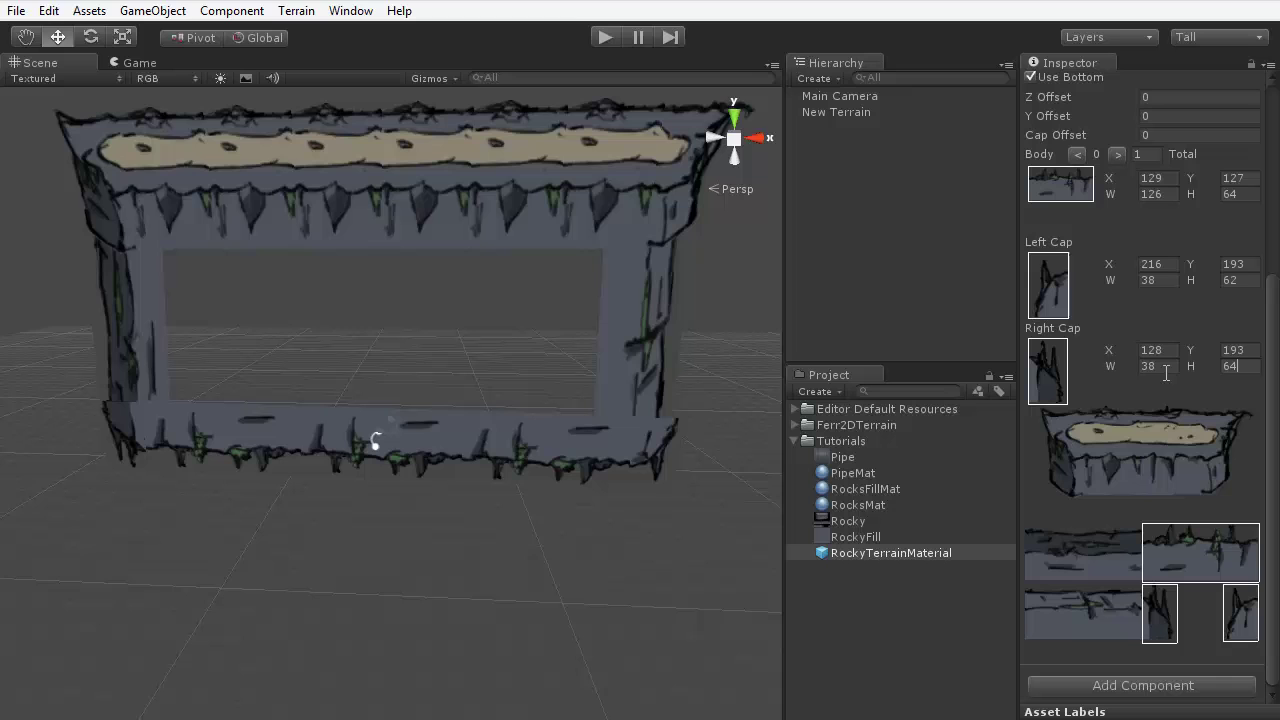
left_click_drag(574, 517, 592, 471, "alt")
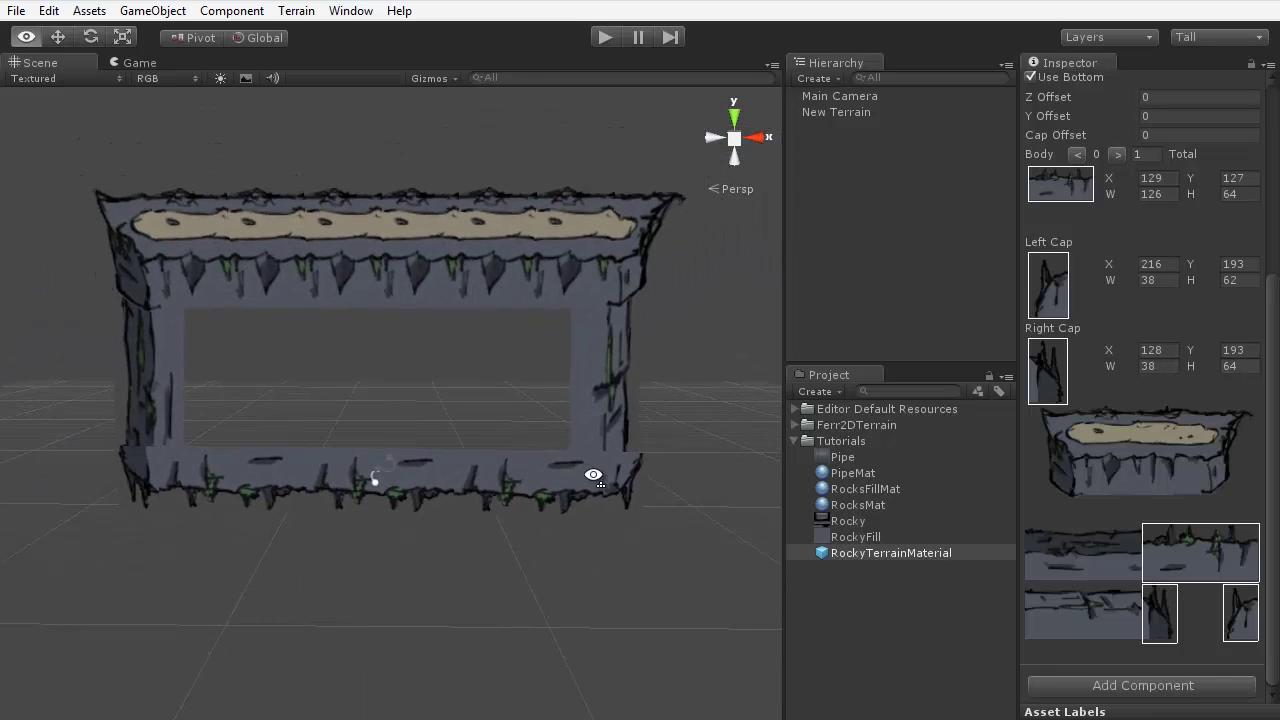
Shift the closed terrain's lower-left path vertex slightly inward and check the terrain's edges up close
left_click(610, 413)
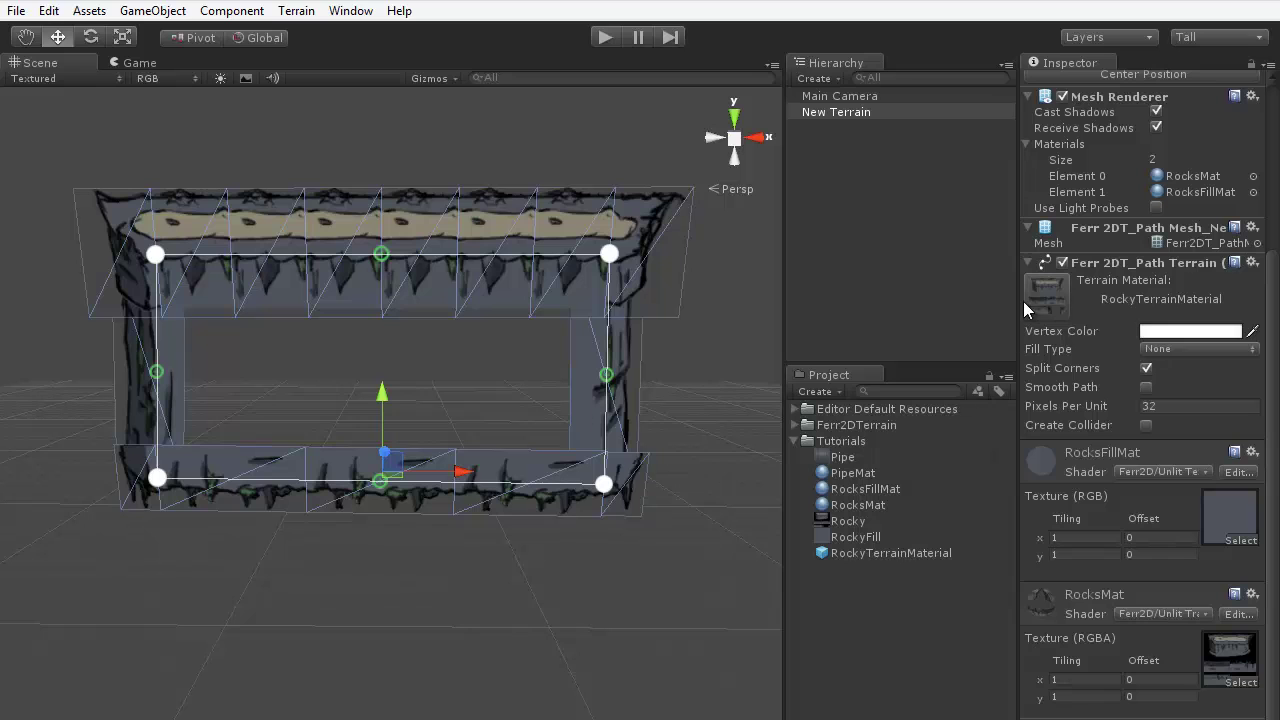
left_click_drag(420, 380, 389, 491, "alt")
left_click(360, 357)
left_click(340, 480)
left_click(434, 449)
left_click_drag(554, 366, 522, 372, "alt")
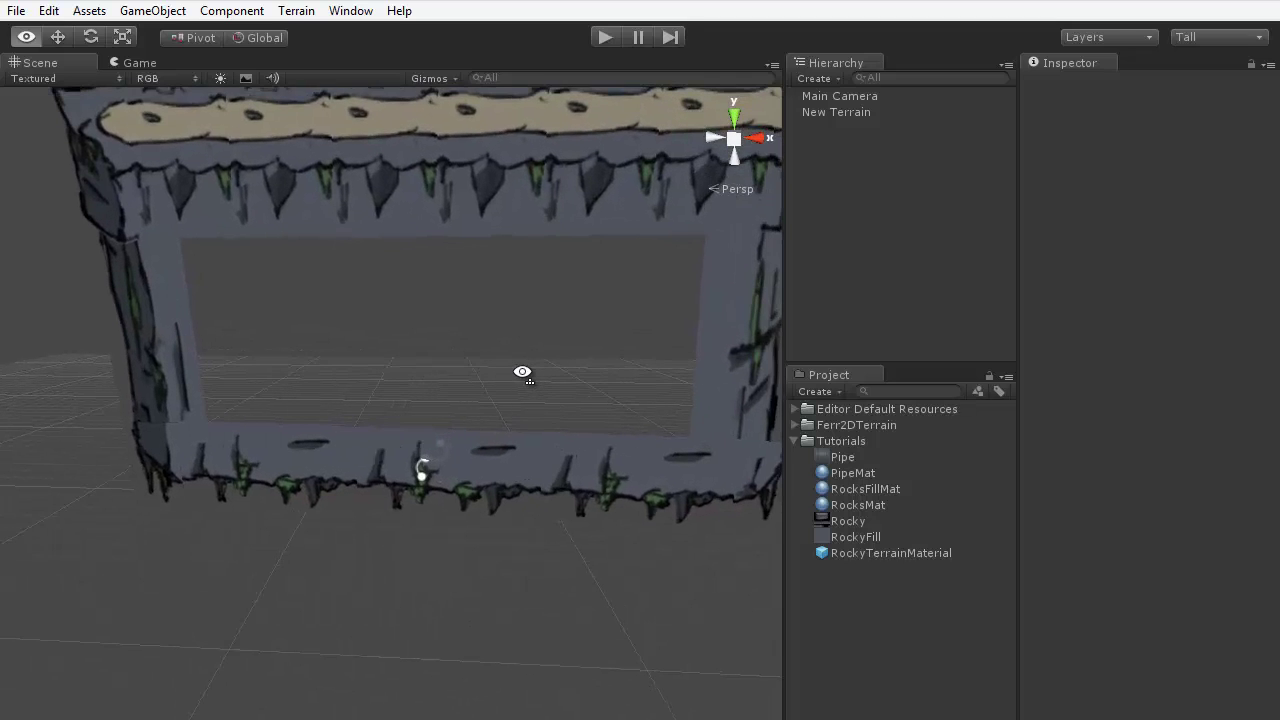
scroll(522, 372, "down", 5)
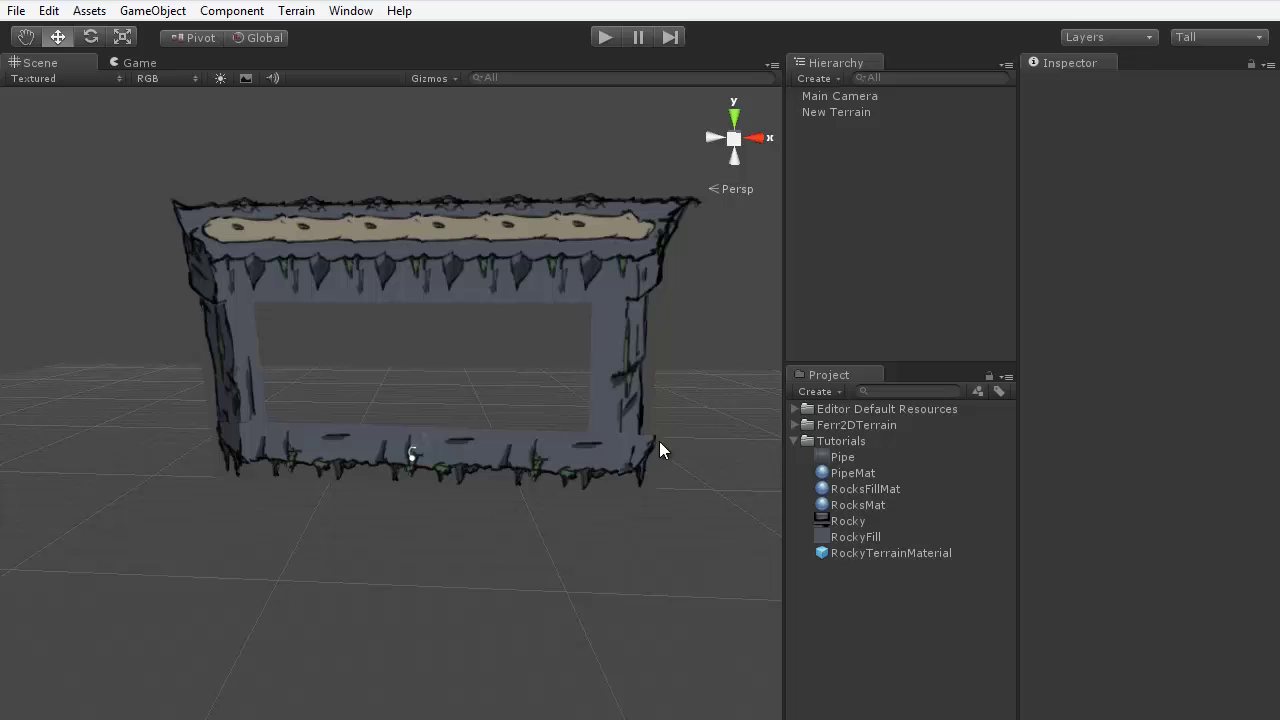
Set the Right edge's Y Offset to -0.28 in RockyTerrainMaterial and reselect the terrain to refresh its mesh
left_click(599, 440)
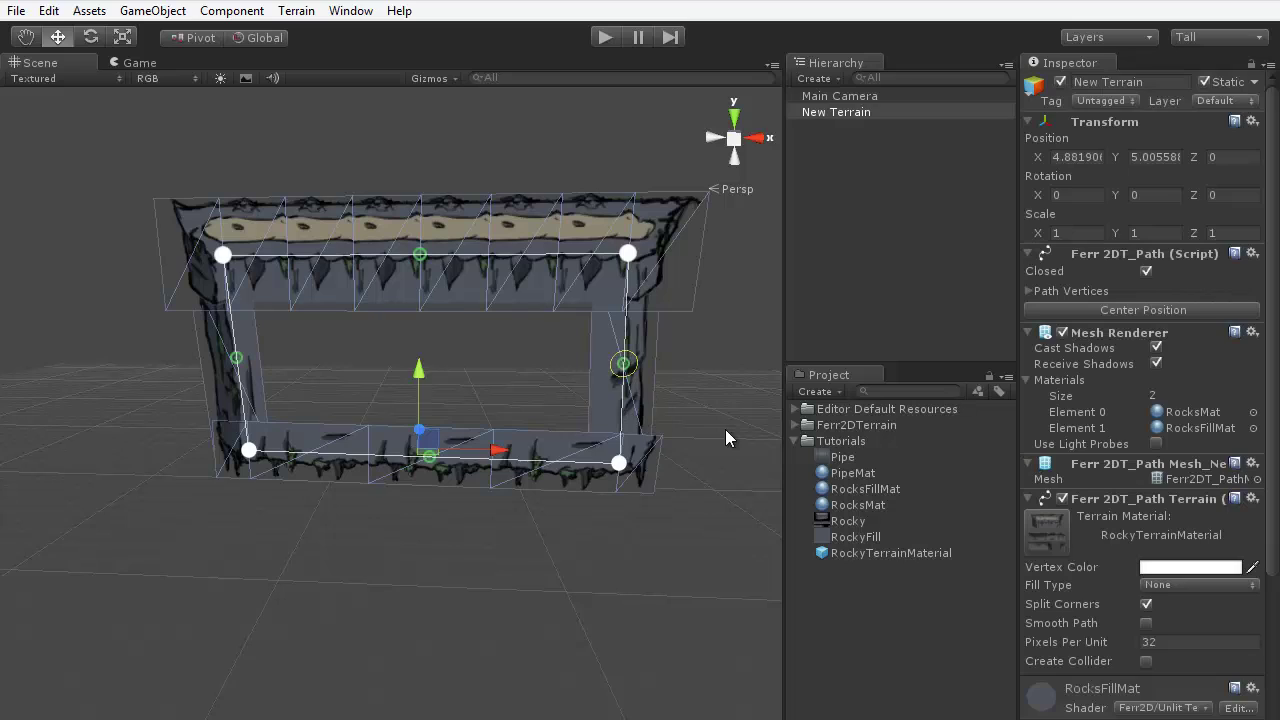
left_click(870, 553)
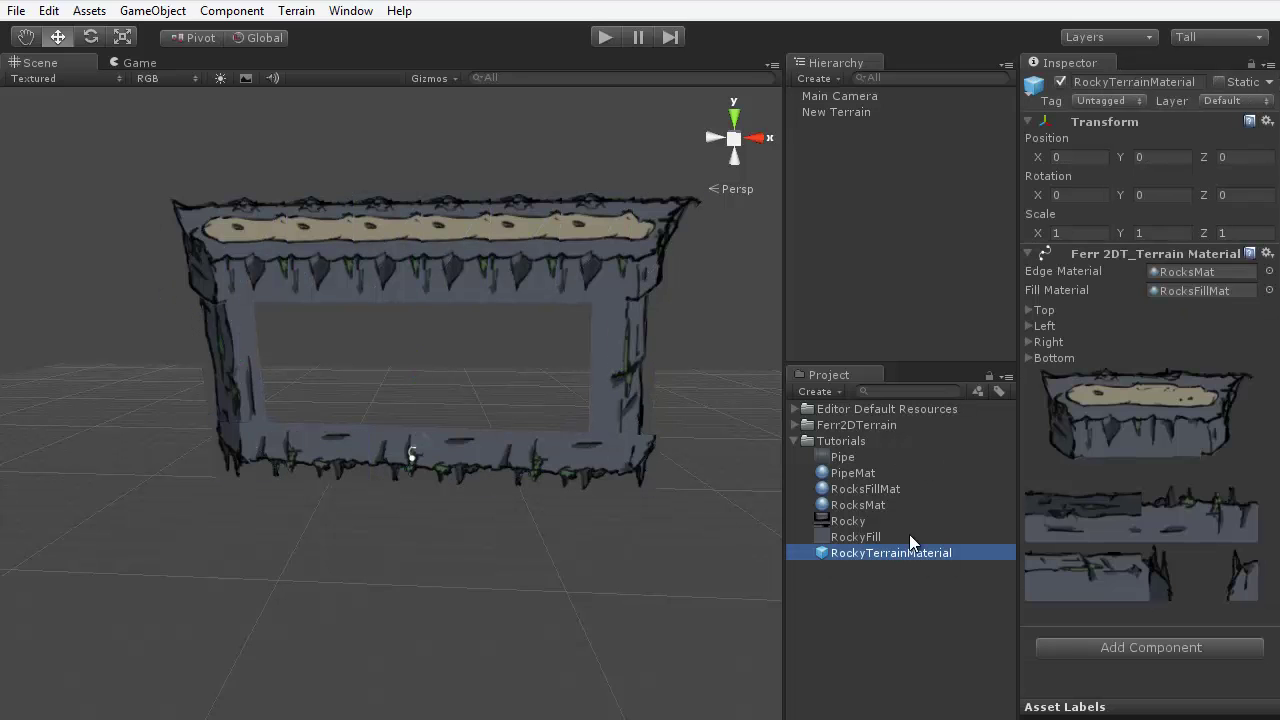
left_click(1029, 342)
mouse_move(1050, 395)
left_mouse_down()
mouse_move(1068, 395)
mouse_move(1050, 398)
left_mouse_up()
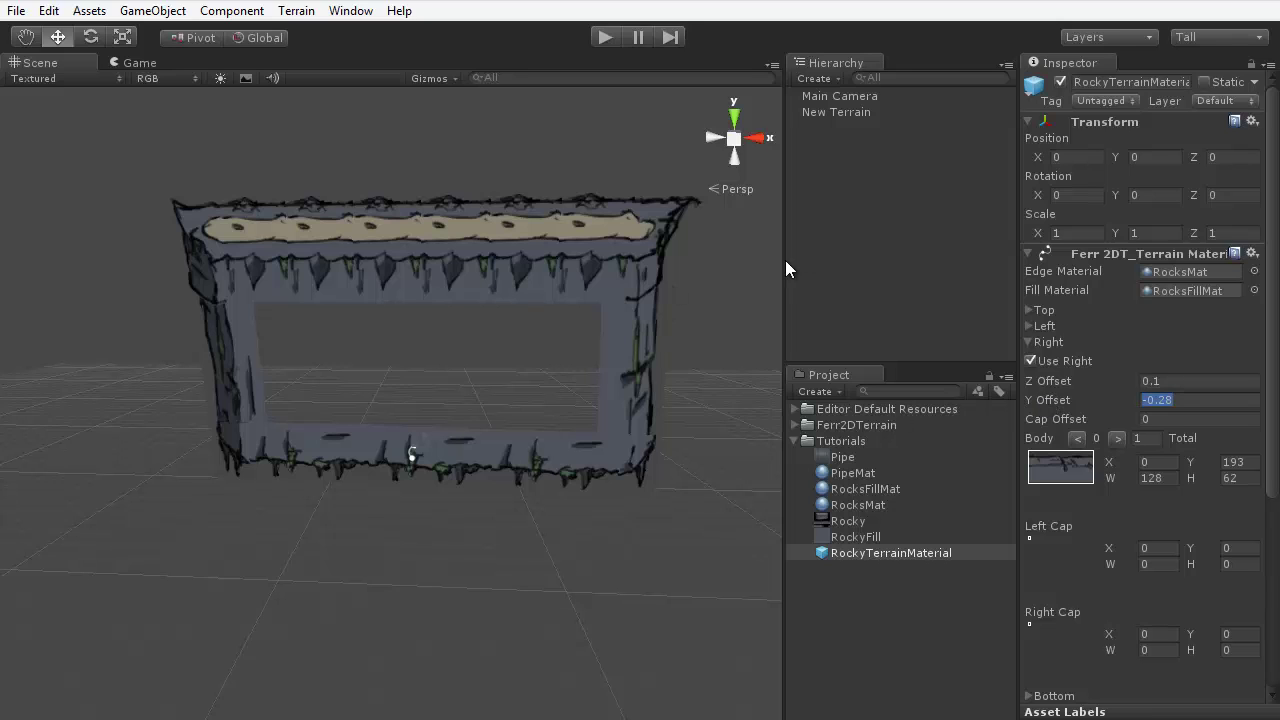
left_click(560, 456)
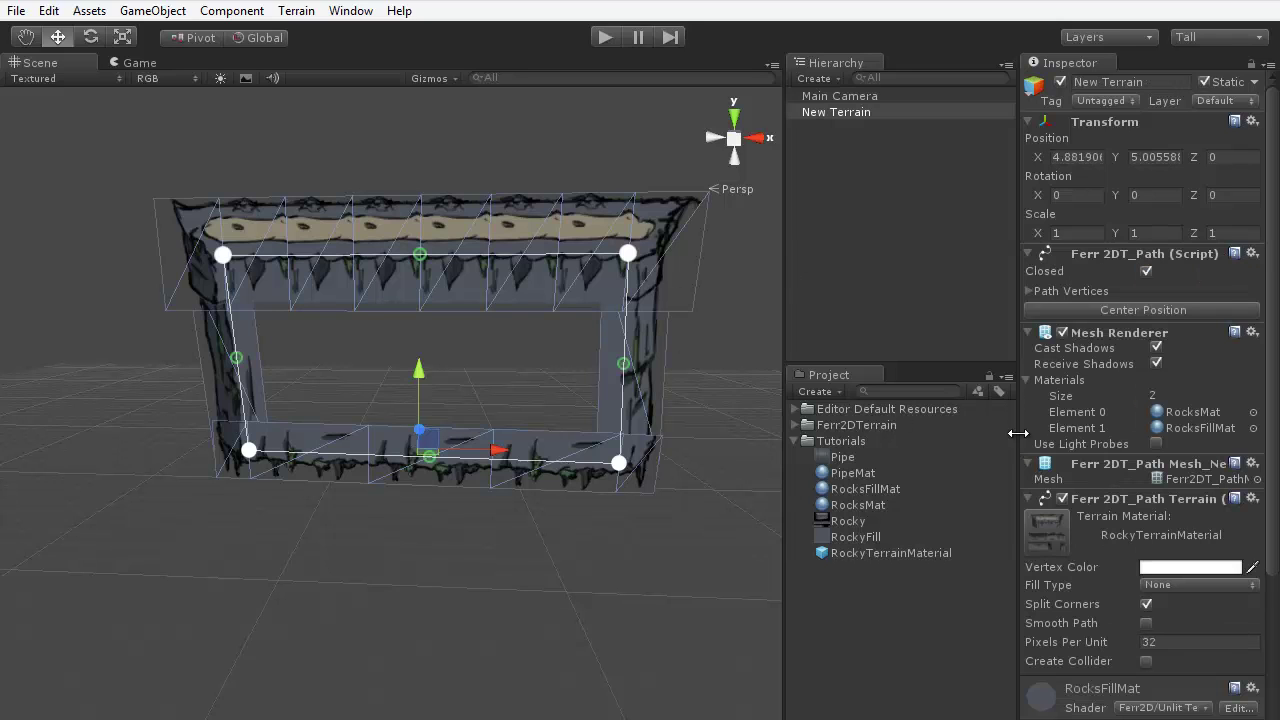
Adjust the Bottom edge's Cap Offset in RockyTerrainMaterial to 0.03, checking it on the terrain between changes
left_click(880, 553)
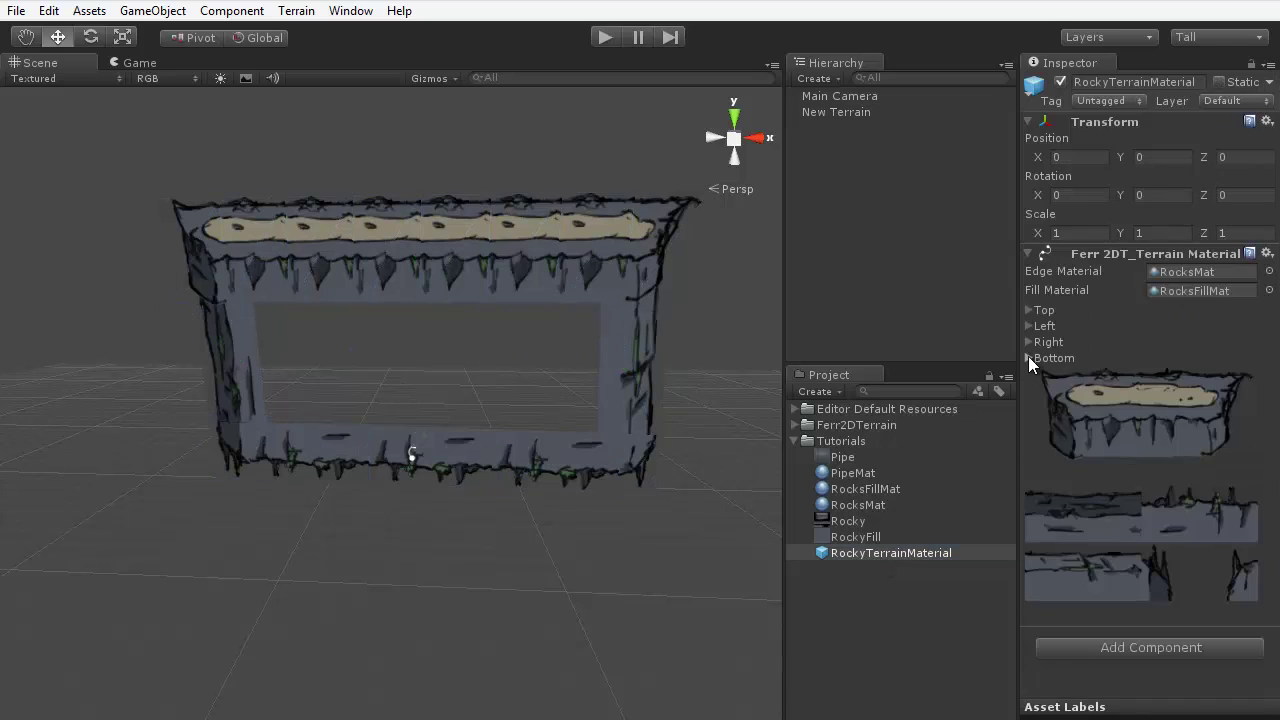
left_click(1028, 357)
left_click_drag(1038, 436, 1045, 434)
left_click(552, 449)
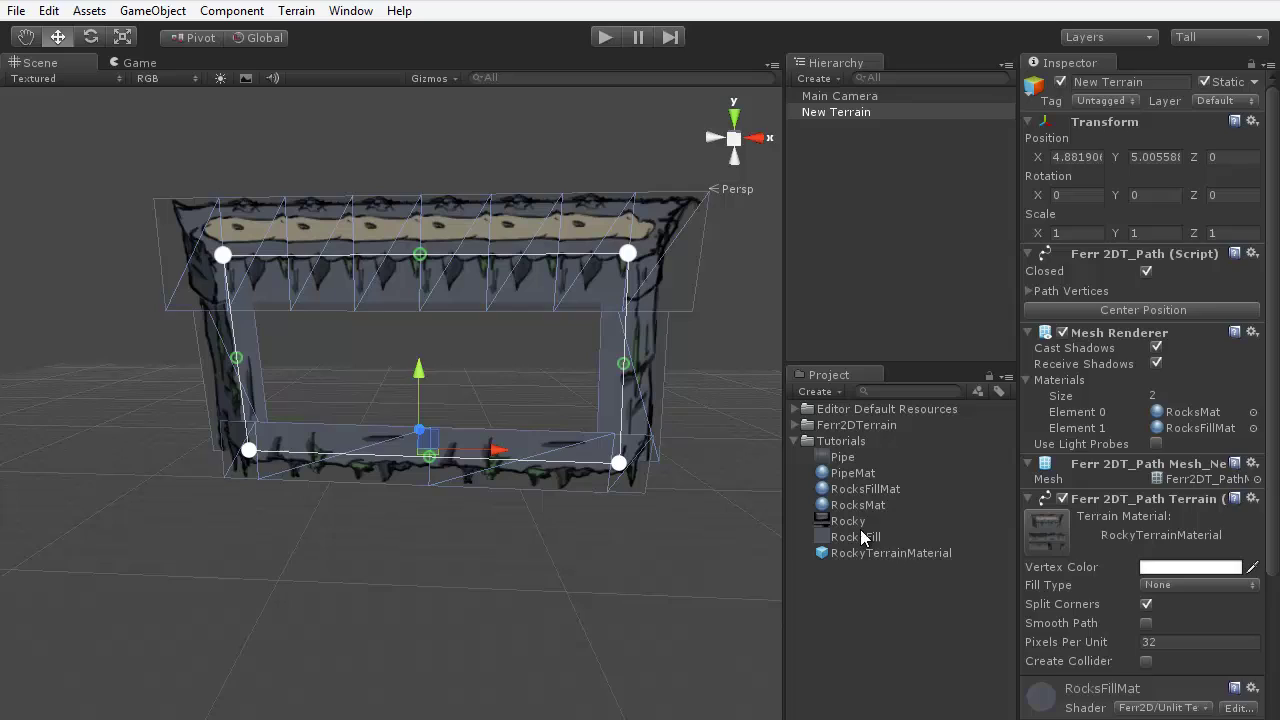
left_click(955, 549)
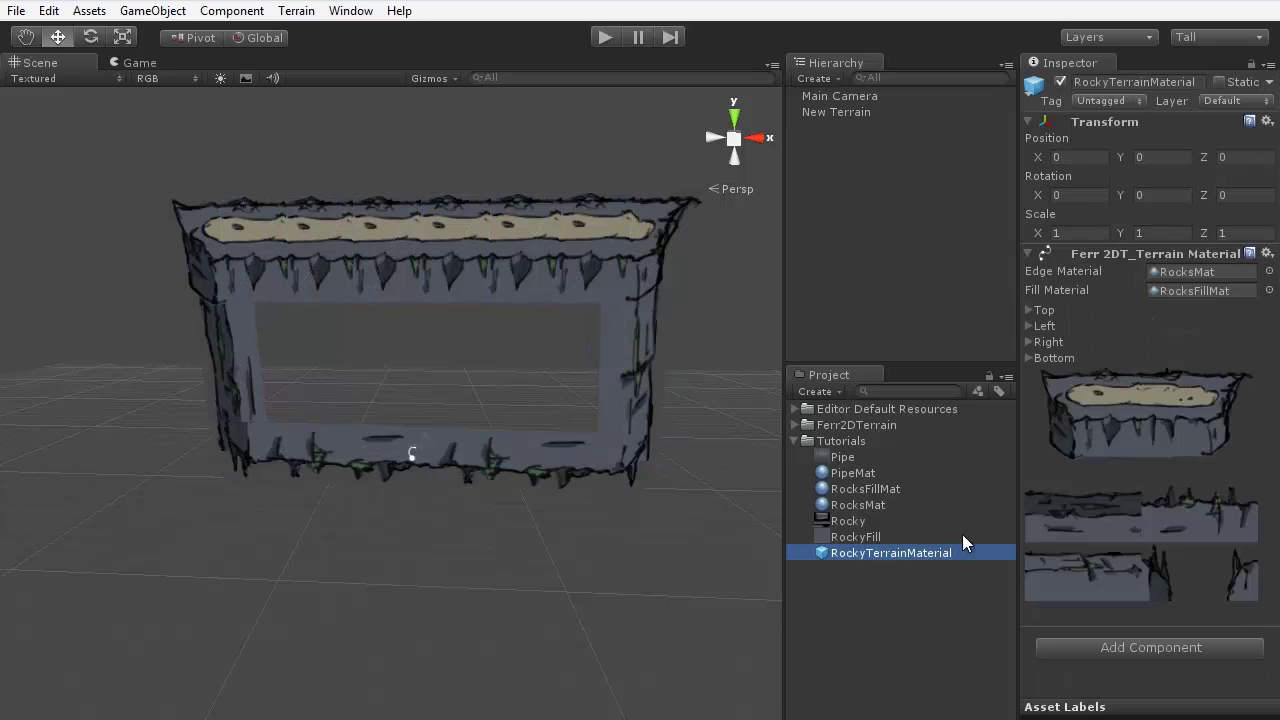
left_click(1031, 358)
left_click_drag(1063, 432, 1101, 427)
left_click(1072, 440)
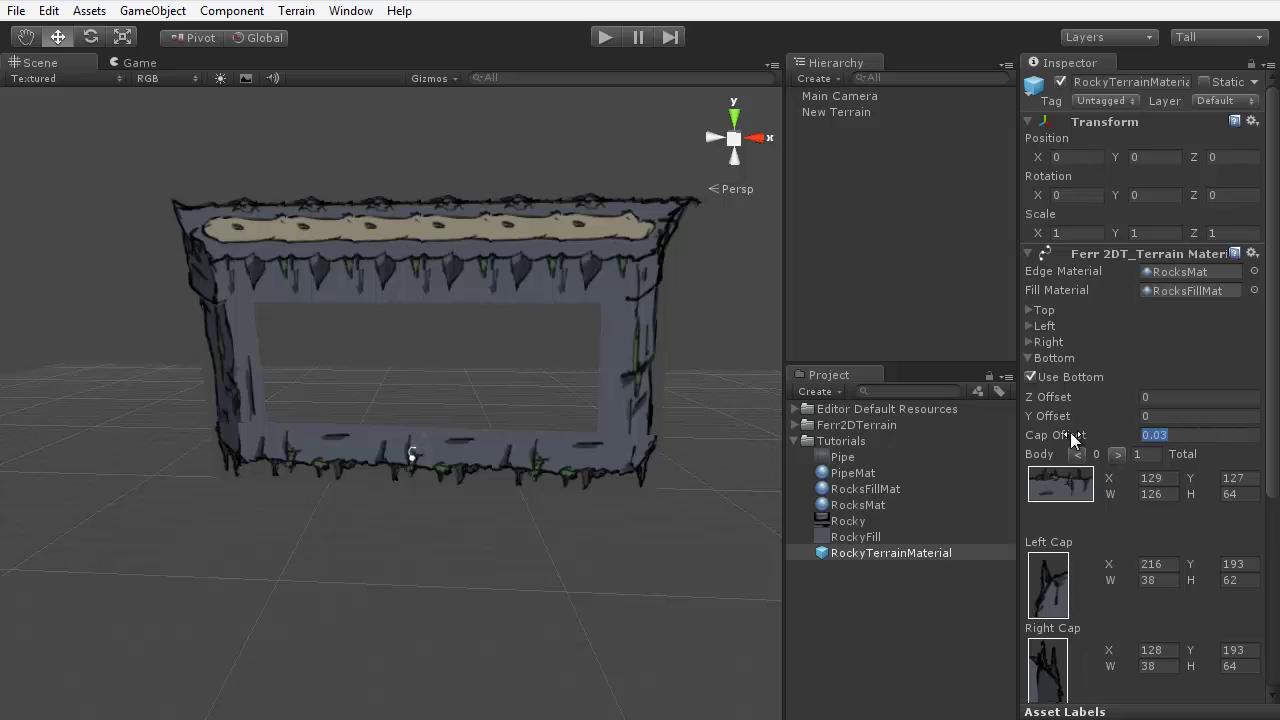
Raise the terrain's lower-right path vertex slightly so the bottom edge runs nearly level
left_click(605, 457)
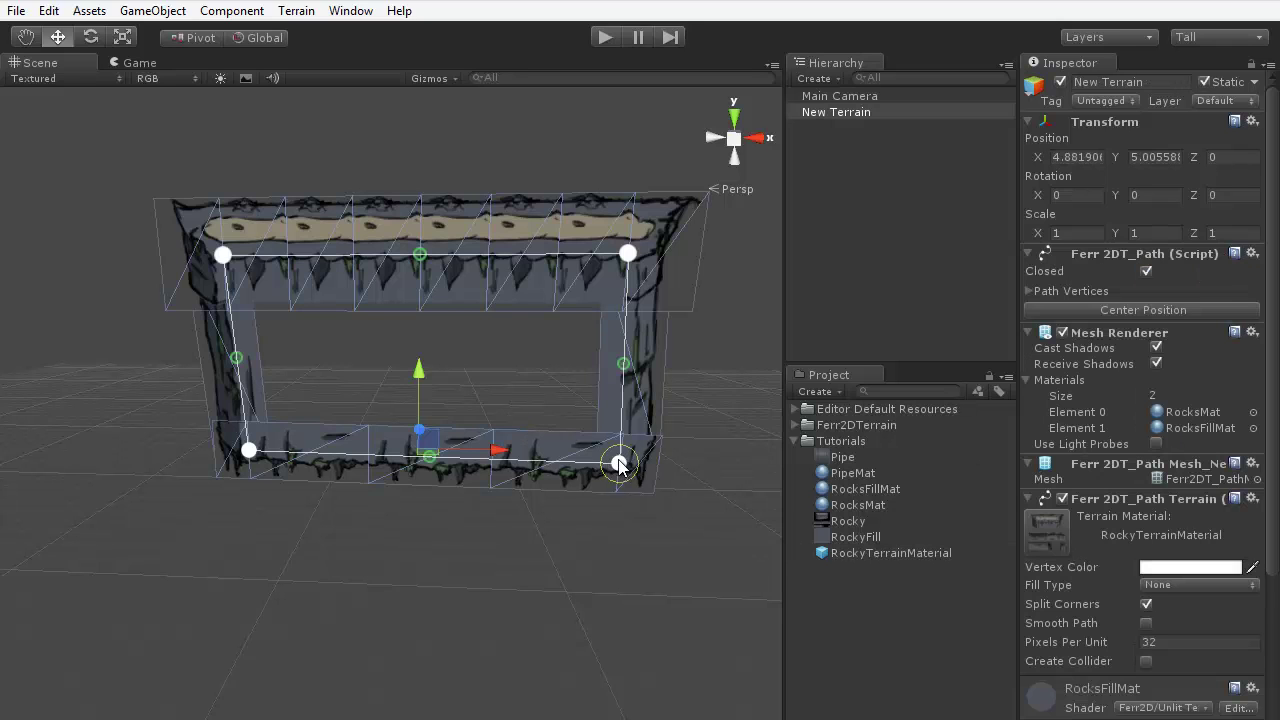
left_click_drag(620, 465, 615, 449)
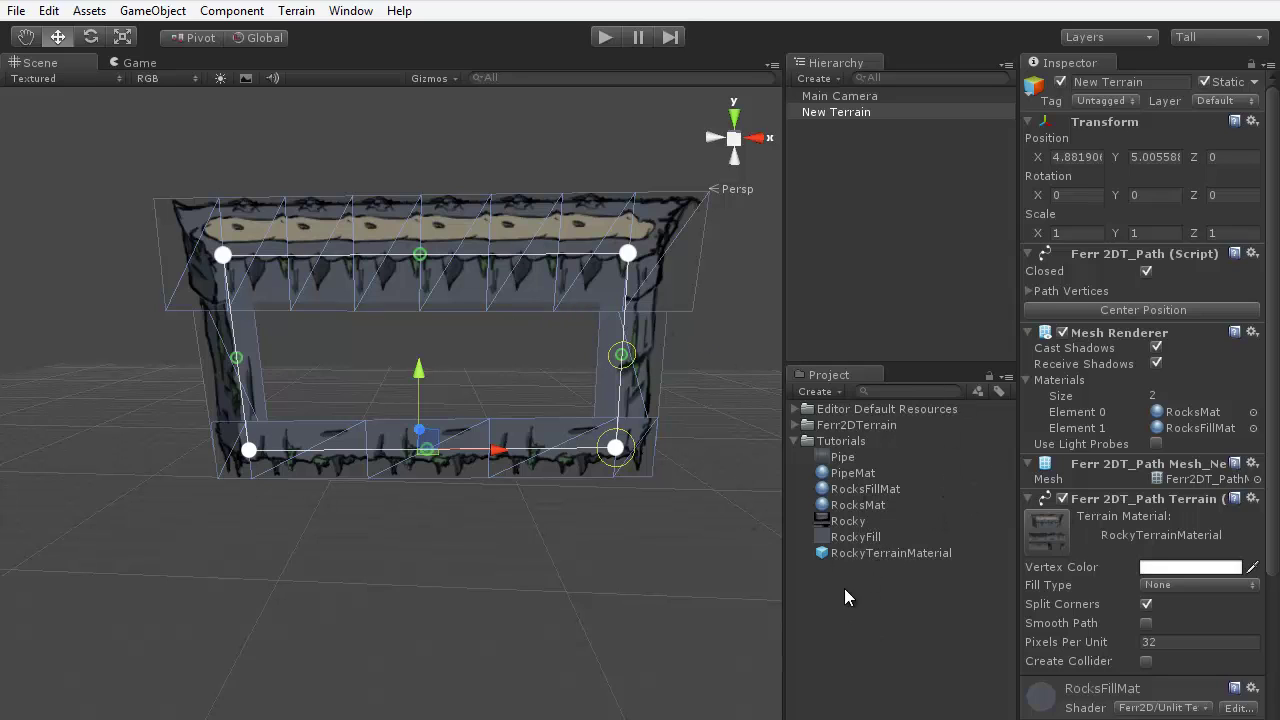
left_click(862, 553)
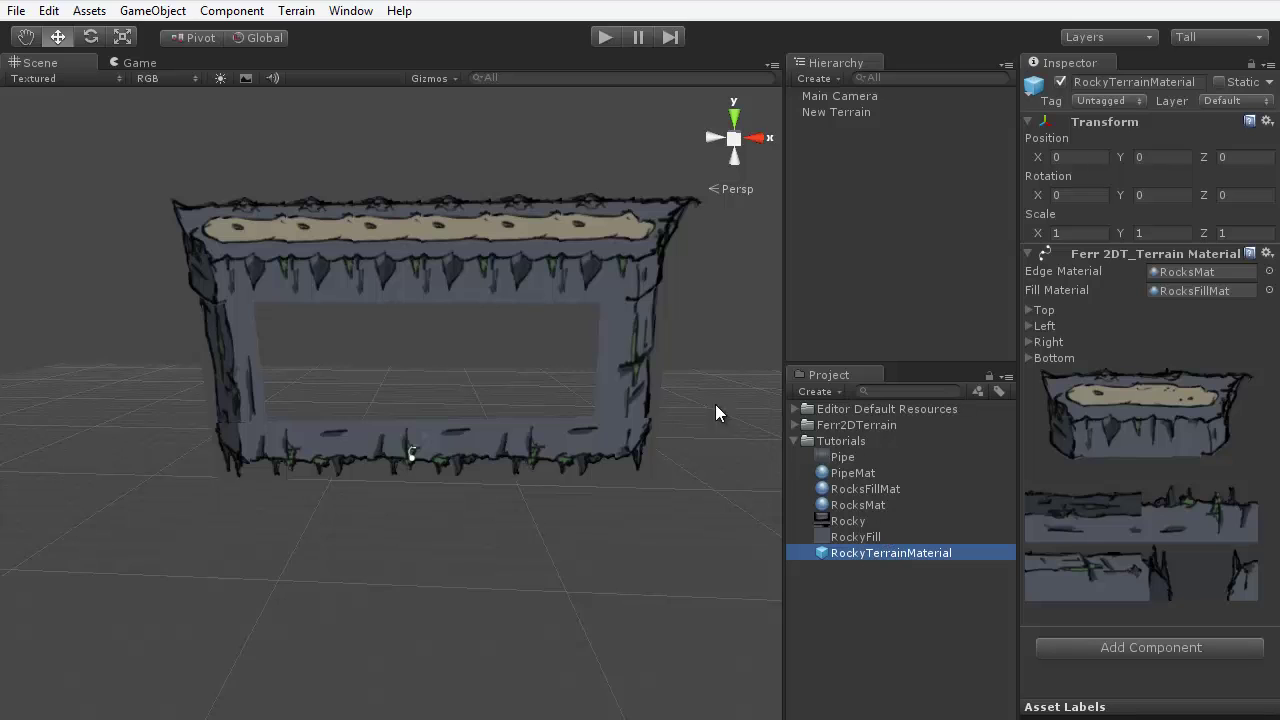
Set the terrain's Fill Type to Closed and check the filled interior with the terrain deselected
left_click(589, 257)
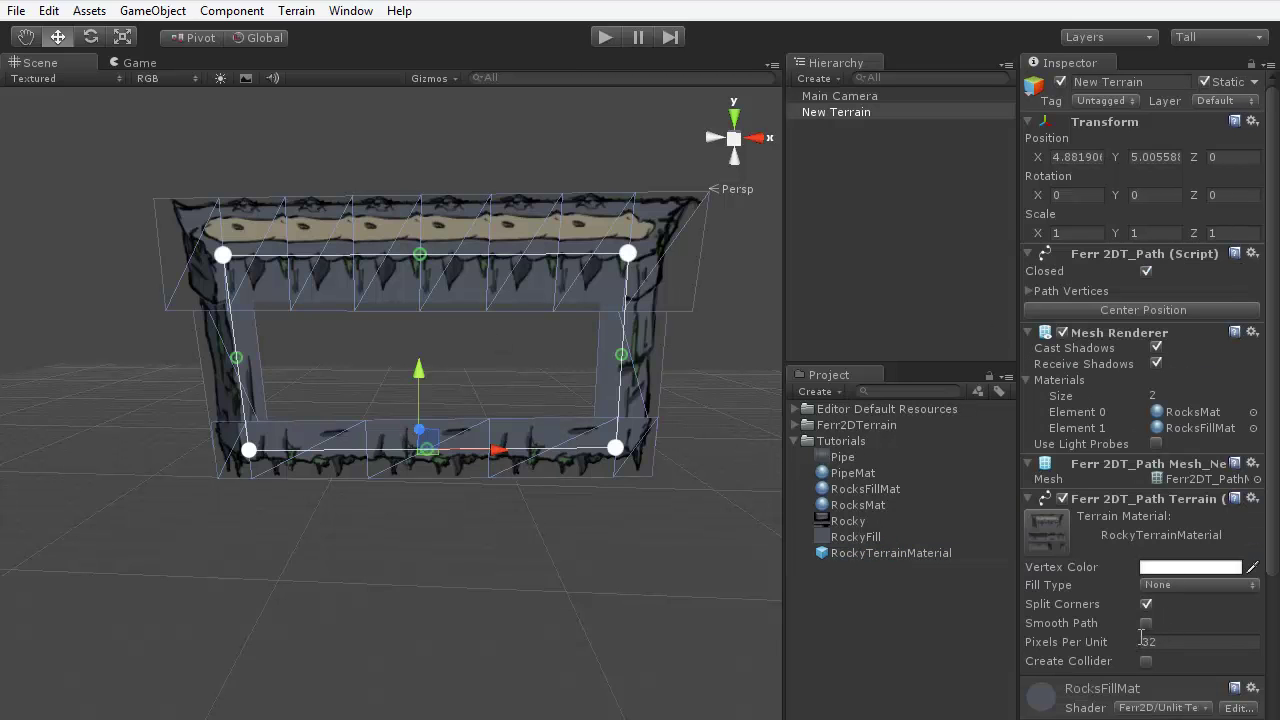
scroll(1157, 645, "down", 3)
left_click(1190, 465)
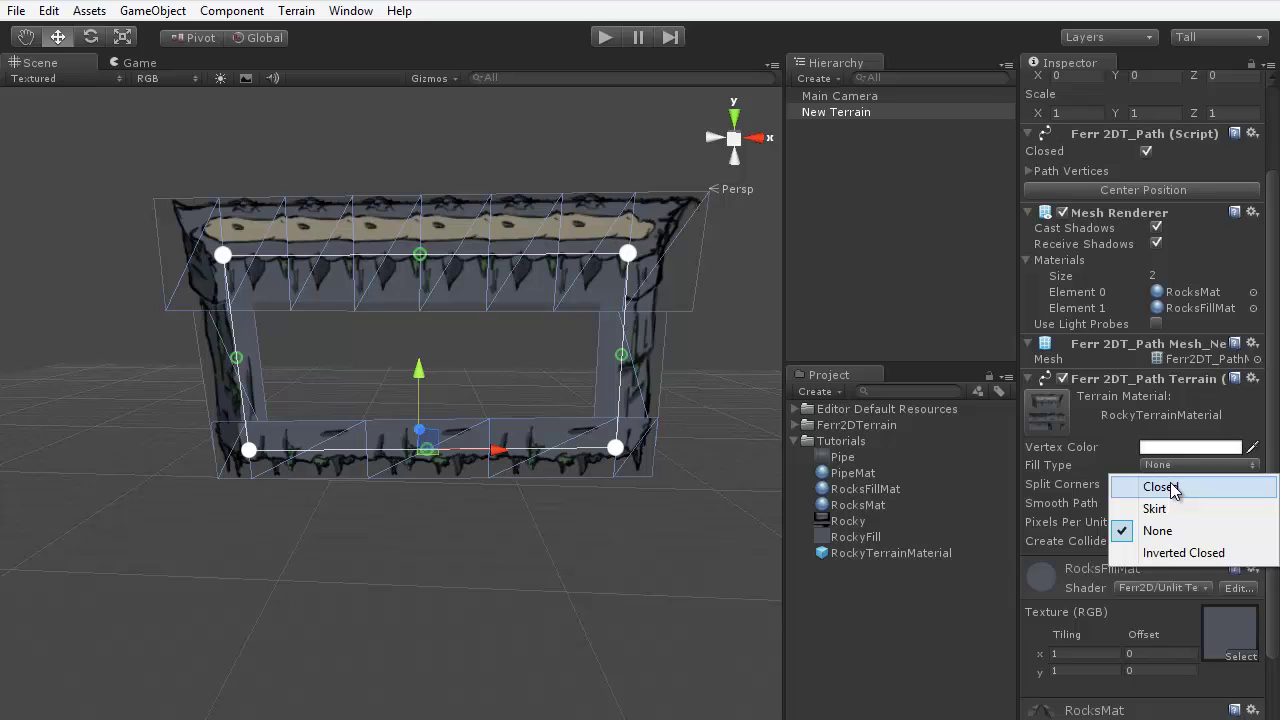
left_click(1160, 484)
left_click(524, 548)
left_click(485, 311)
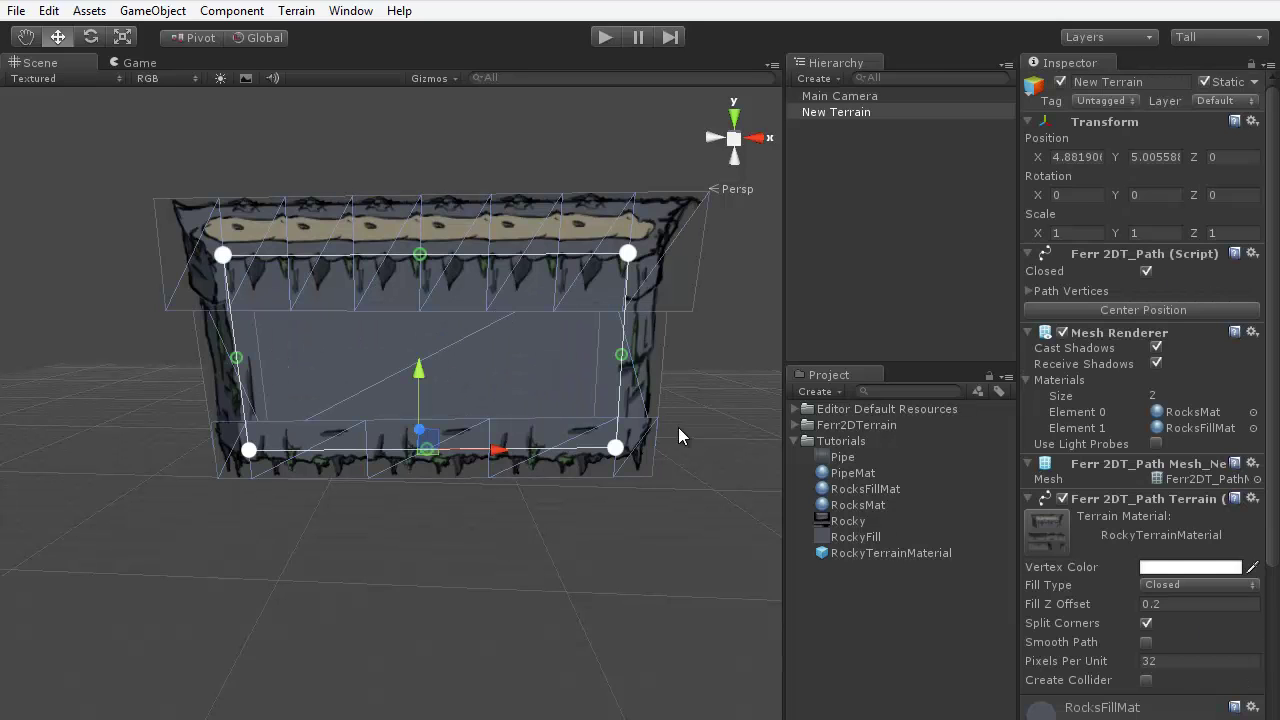
left_click(622, 569)
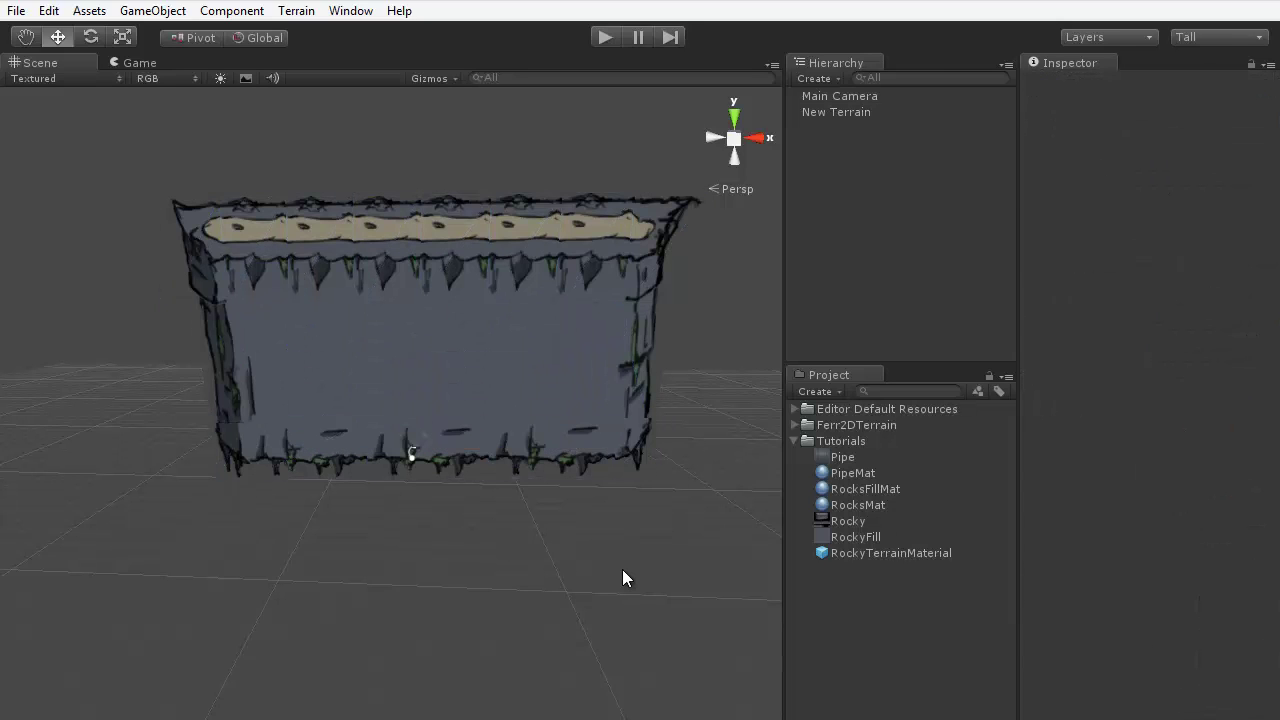
Pull the terrain's lower-right vertex down and add four vertices along the right side to form a notch above a lower ledge
left_click(640, 363)
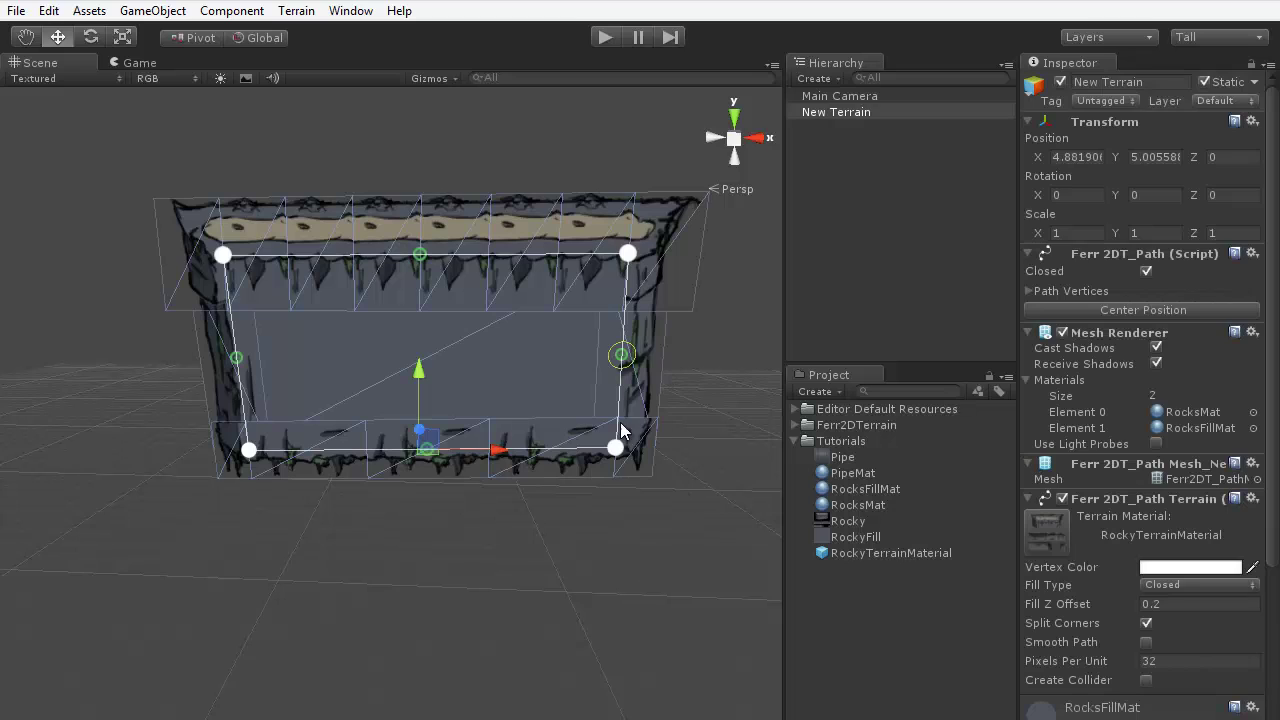
left_click_drag(517, 511, 480, 592, "alt")
left_click_drag(408, 430, 395, 423)
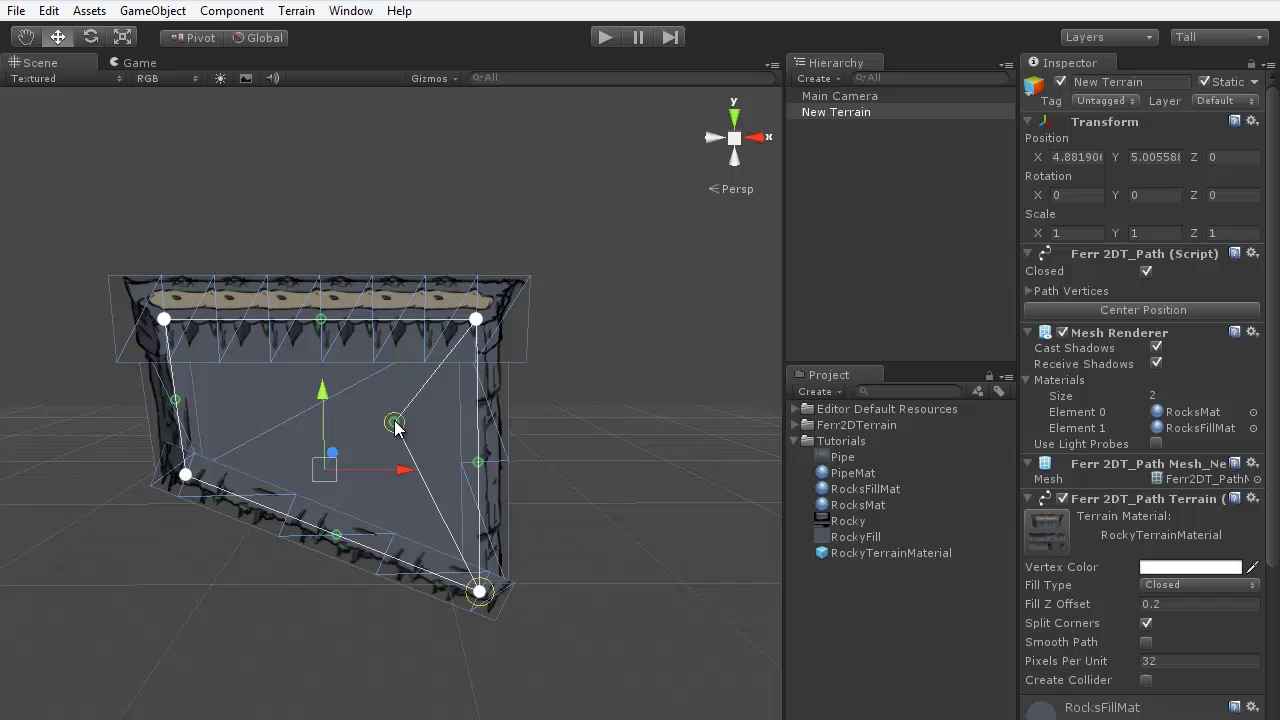
left_click_drag(435, 371, 477, 403)
left_click_drag(421, 469, 390, 498)
left_click_drag(435, 545, 503, 508)
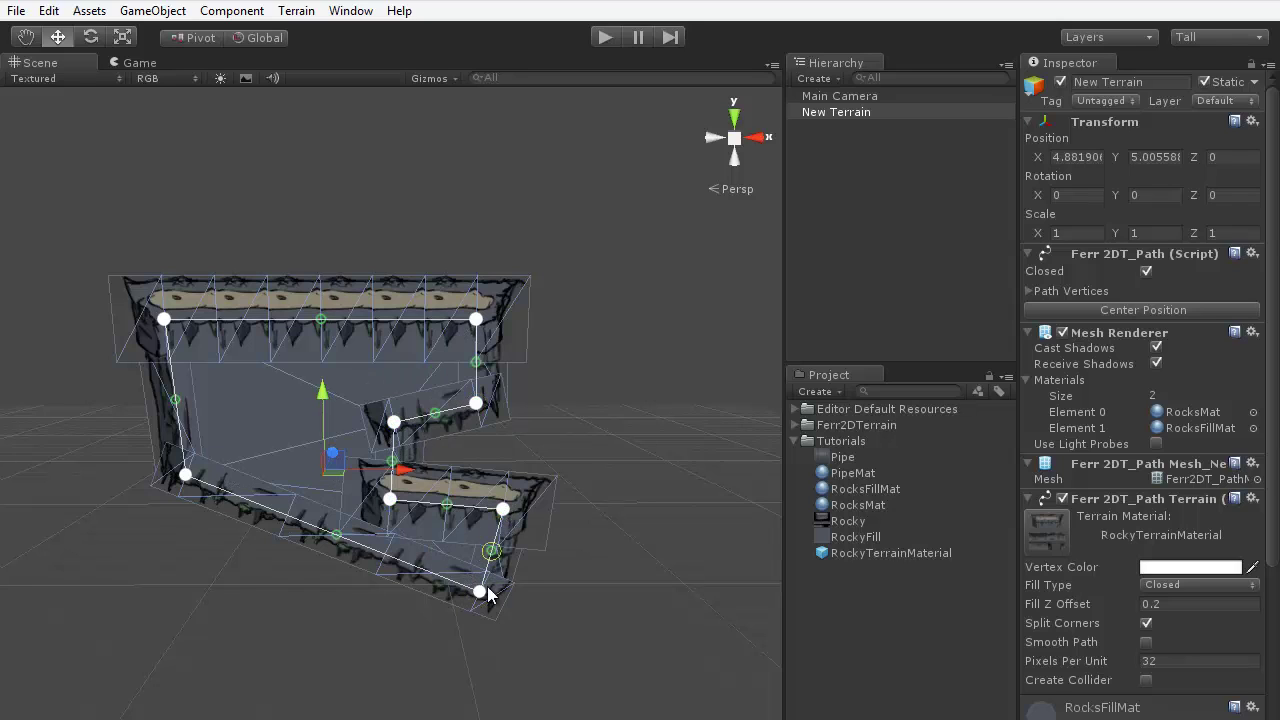
Reshape the terrain by lowering its lower-left vertex, extending the upper-right corner up and outward, and enlarging the notch
left_click_drag(186, 474, 158, 570)
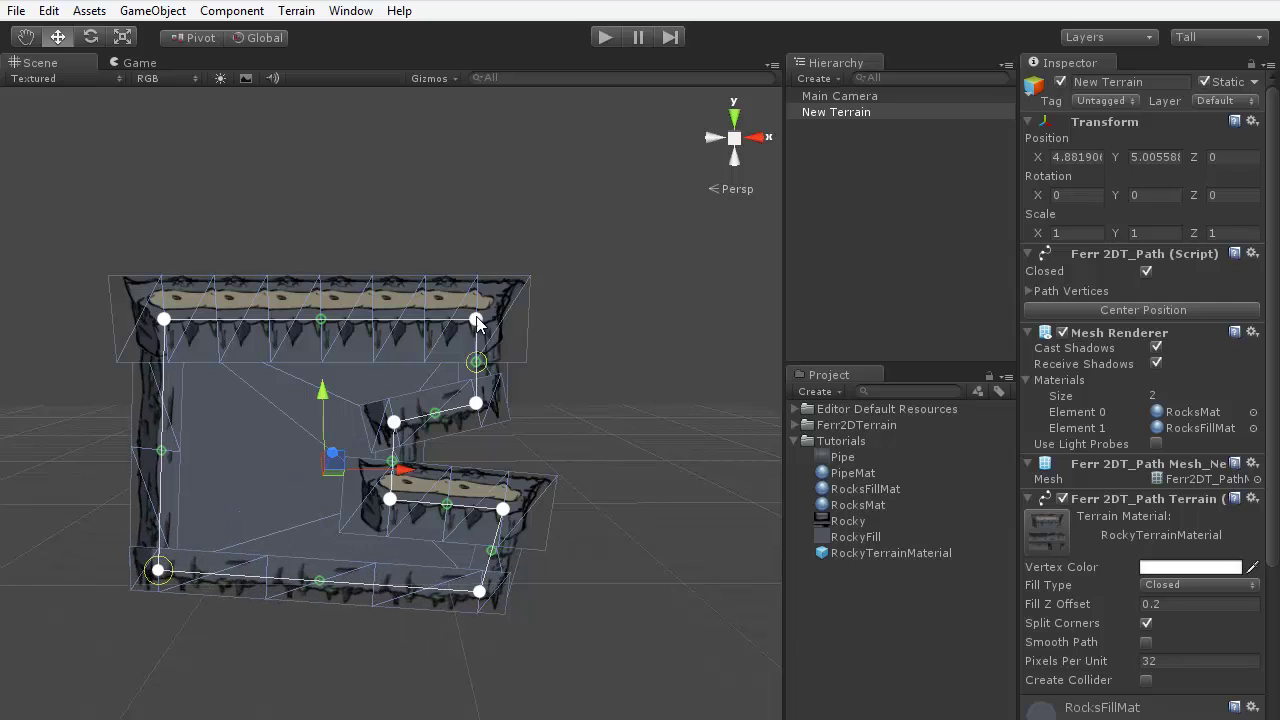
left_click_drag(476, 319, 546, 252)
left_click_drag(476, 403, 508, 396)
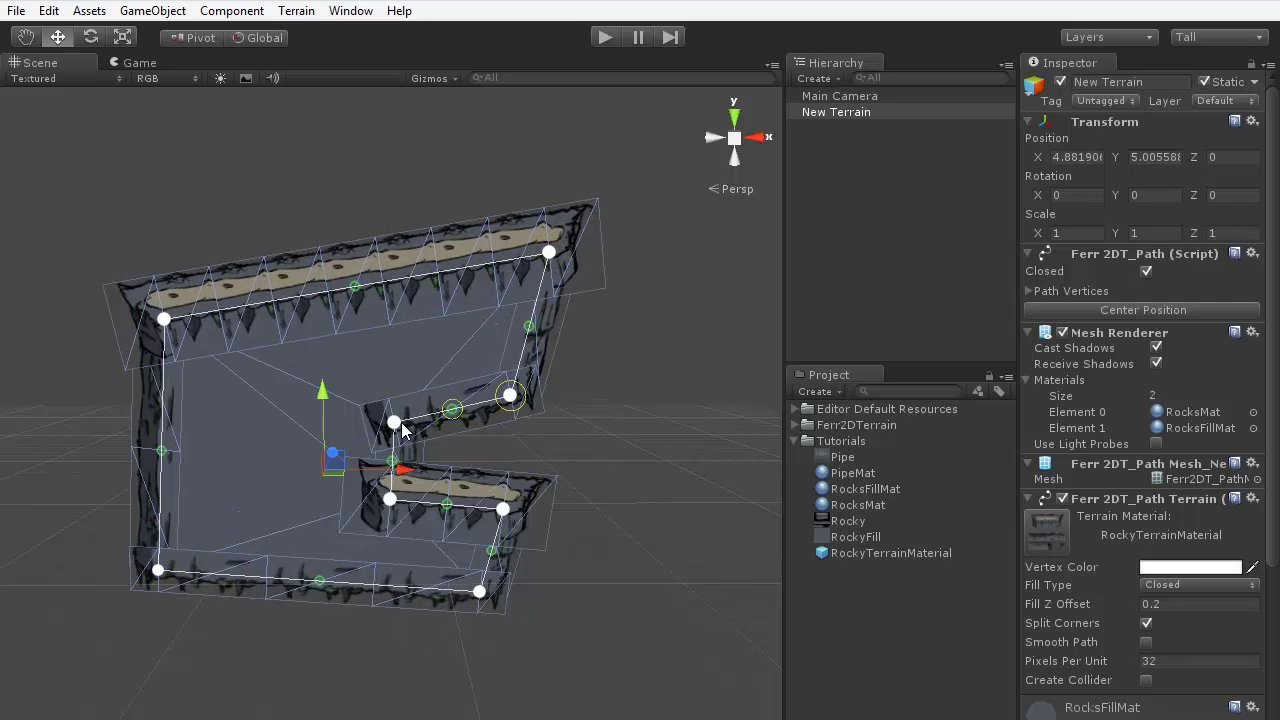
left_click_drag(394, 421, 345, 388)
left_click_drag(389, 499, 380, 430)
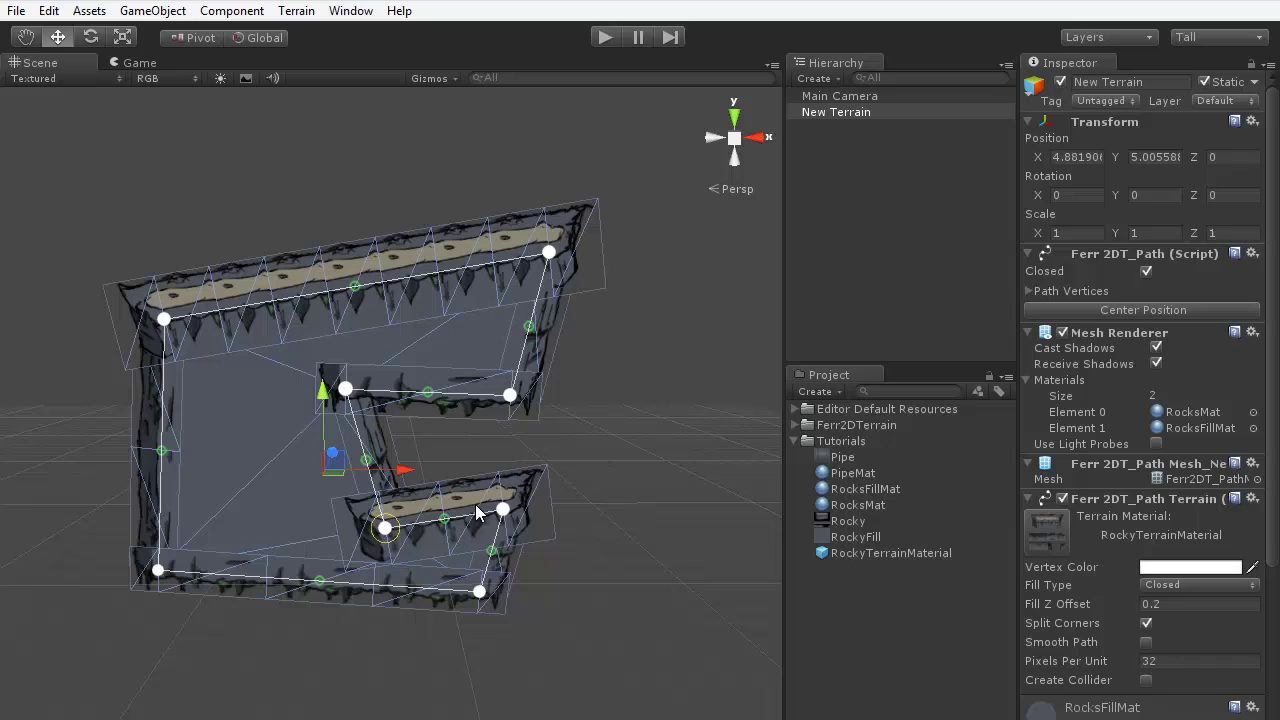
left_click(660, 485)
mouse_move(660, 485)
left_mouse_down("alt")
mouse_move(643, 451)
mouse_move(647, 464)
left_mouse_up("alt")
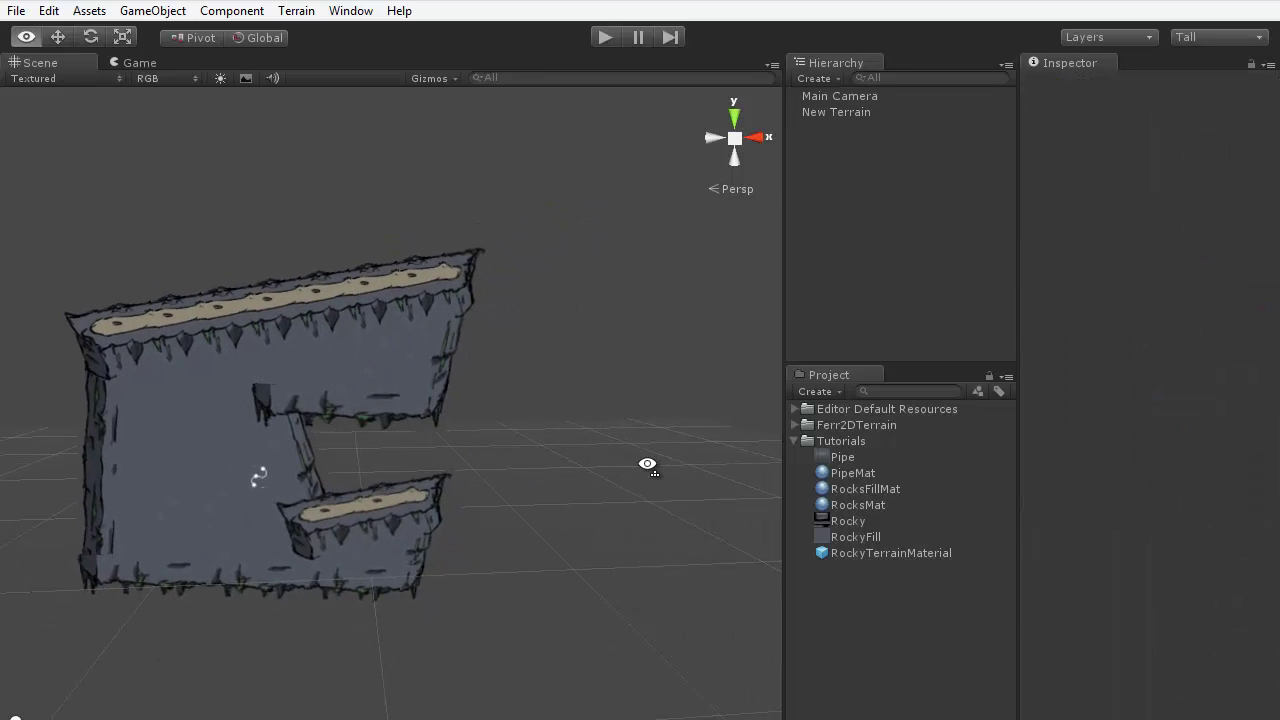
Extend the lower ledge's outer vertex to the right and shift both bottom corner vertices rightward, then inspect the deselected terrain
left_click(413, 388)
left_click_drag(416, 508, 461, 530)
left_click_drag(401, 588, 486, 606)
left_click_drag(104, 575, 148, 594)
left_click(521, 472)
left_click_drag(521, 472, 624, 371, "alt")
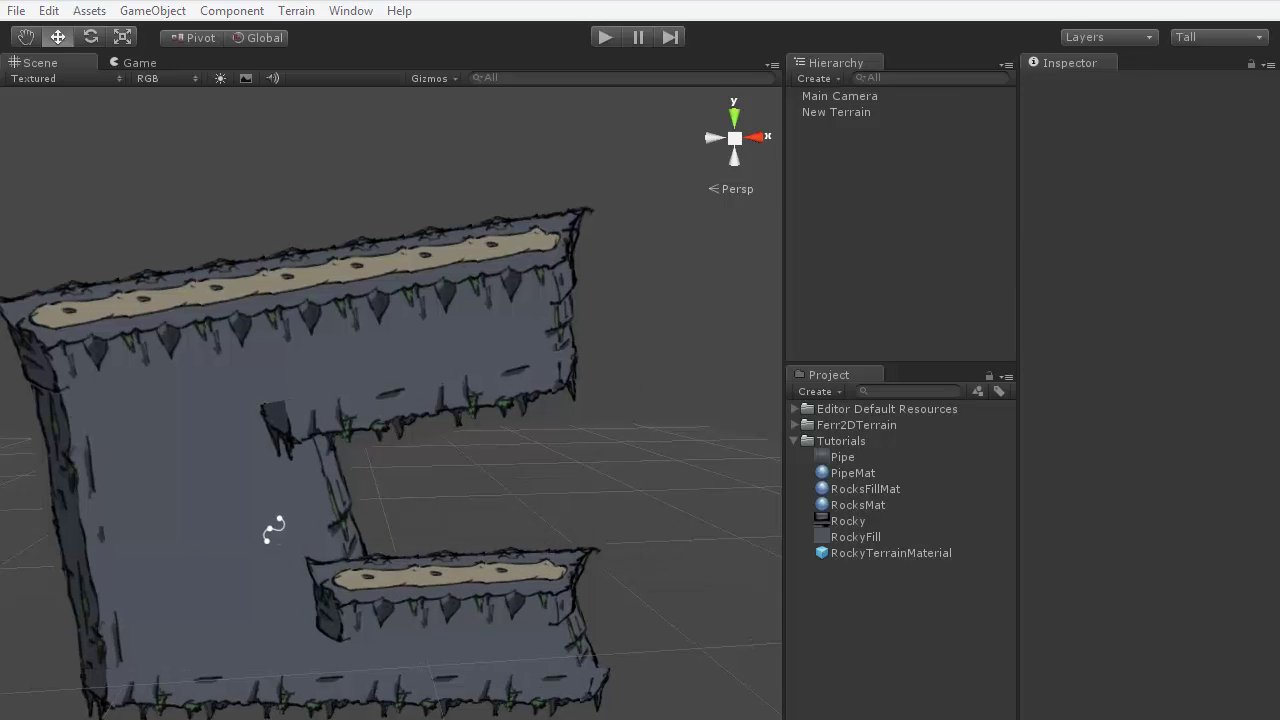